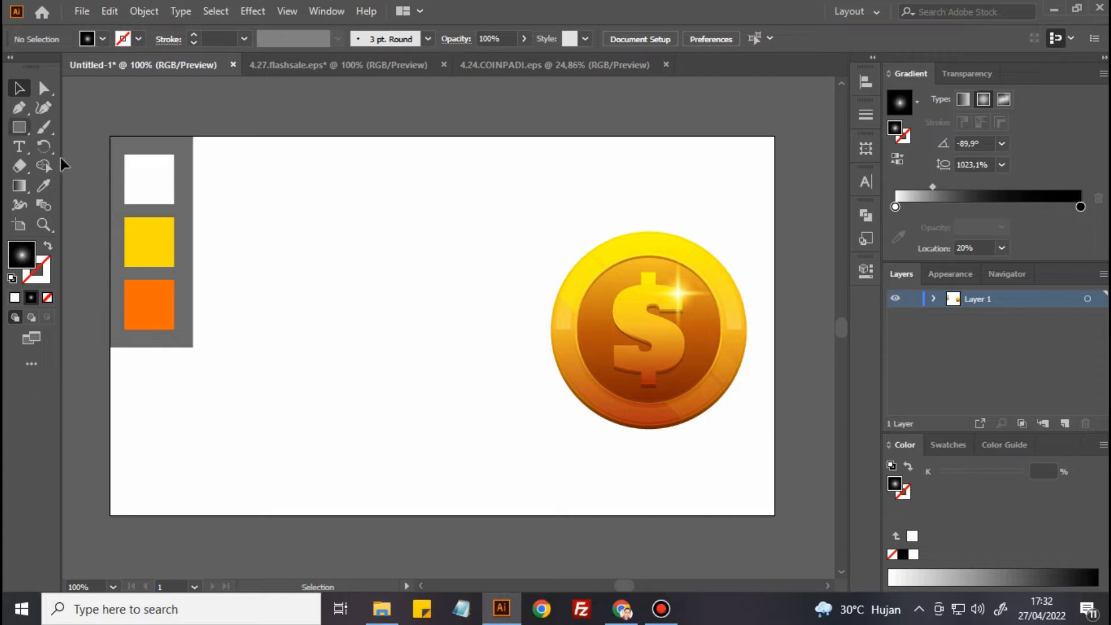
# Draw a circle about 87 px wide between the colour palette and the coin, and fill it solid black
pyautogui.click(18, 130)
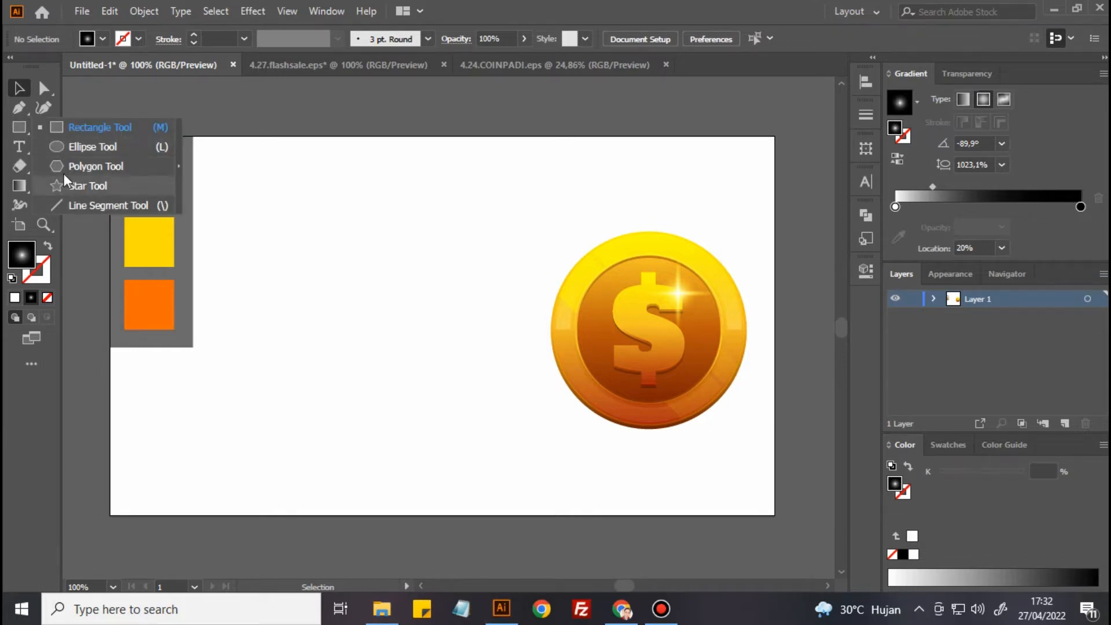
pyautogui.click(78, 146)
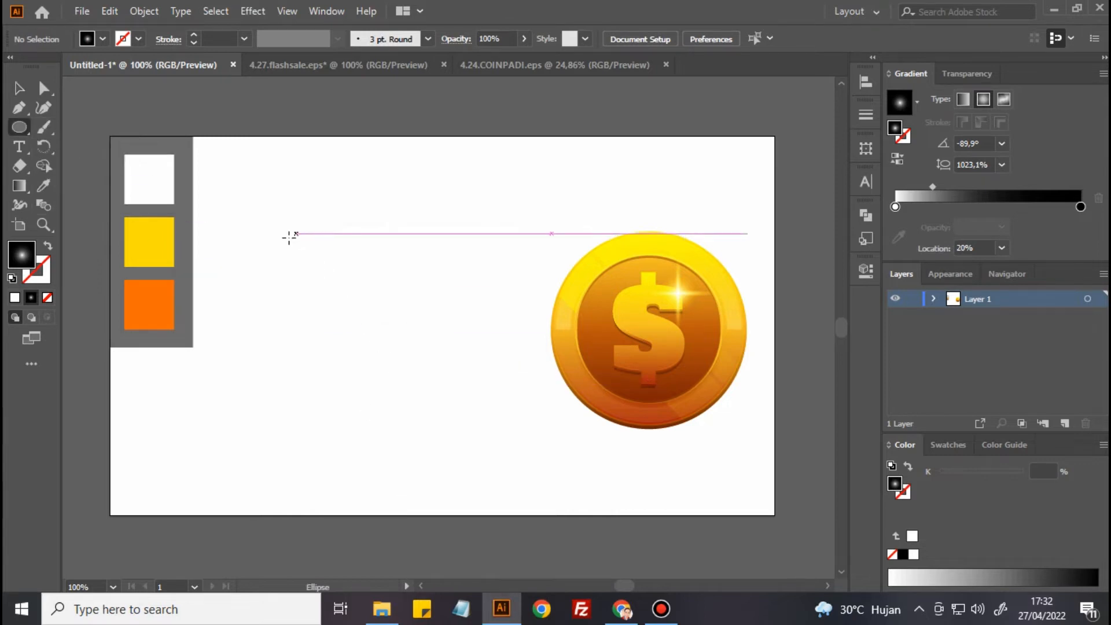
pyautogui.moveTo(276, 237); pyautogui.dragTo(359, 311)
pyautogui.click(19, 88)
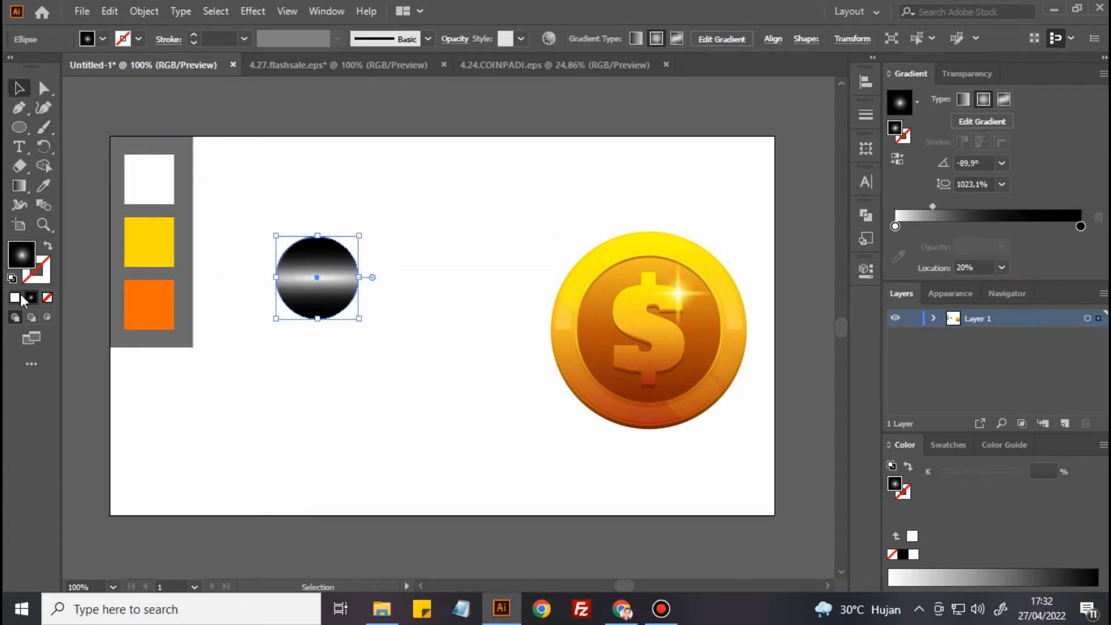
pyautogui.click(947, 445)
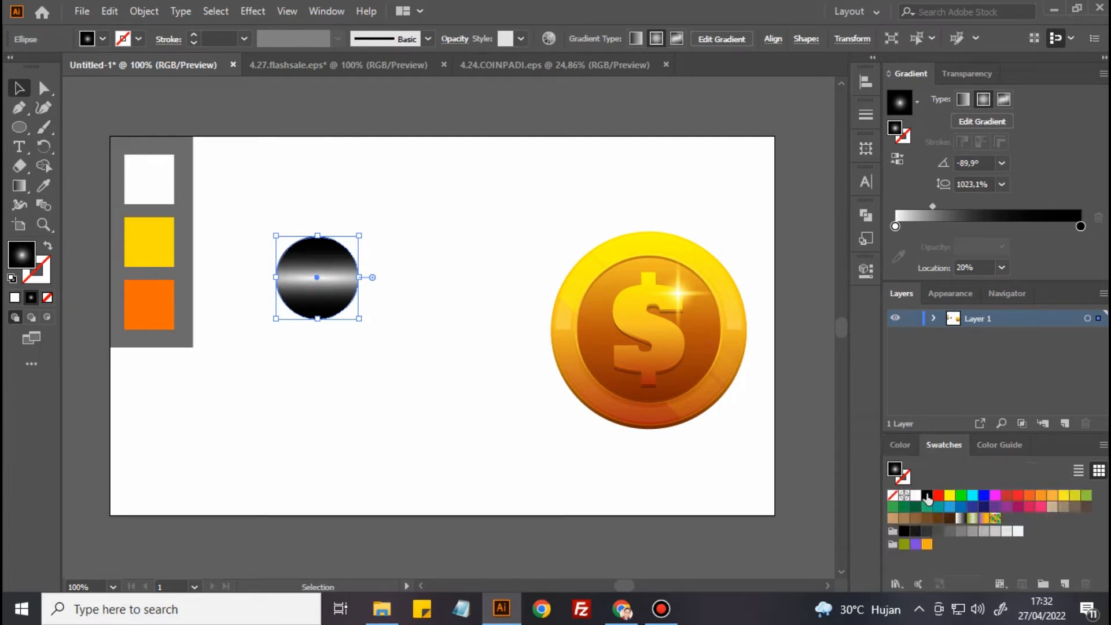
pyautogui.click(926, 495)
# Duplicate the black circle horizontally to make an evenly spaced row of three
pyautogui.click(233, 348)
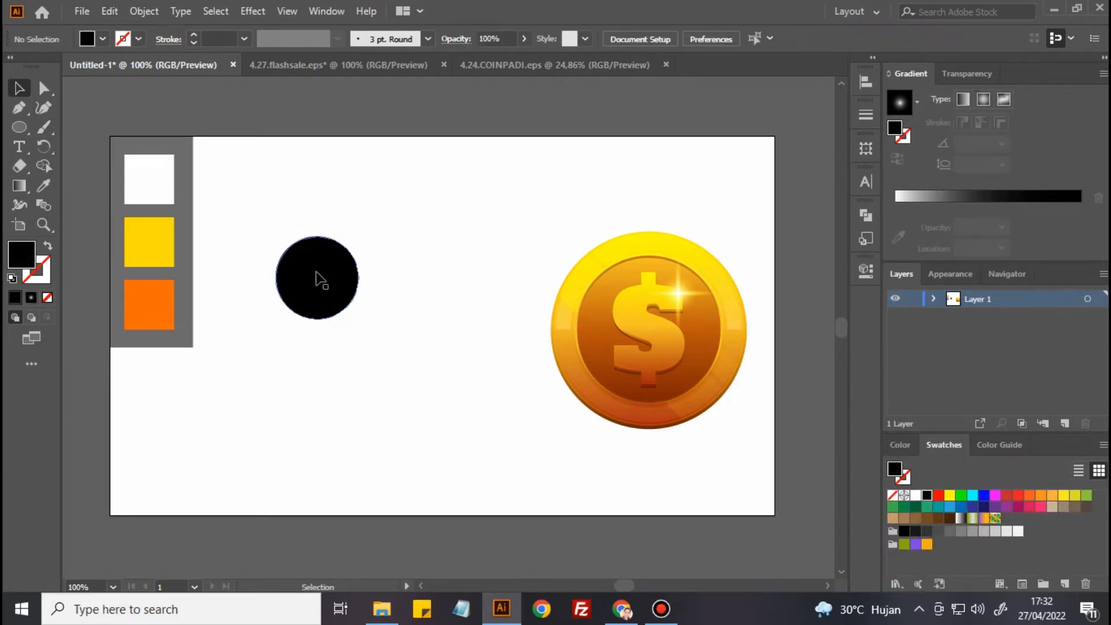
pyautogui.moveTo(308, 286); pyautogui.dragTo(472, 286)
pyautogui.click(456, 399)
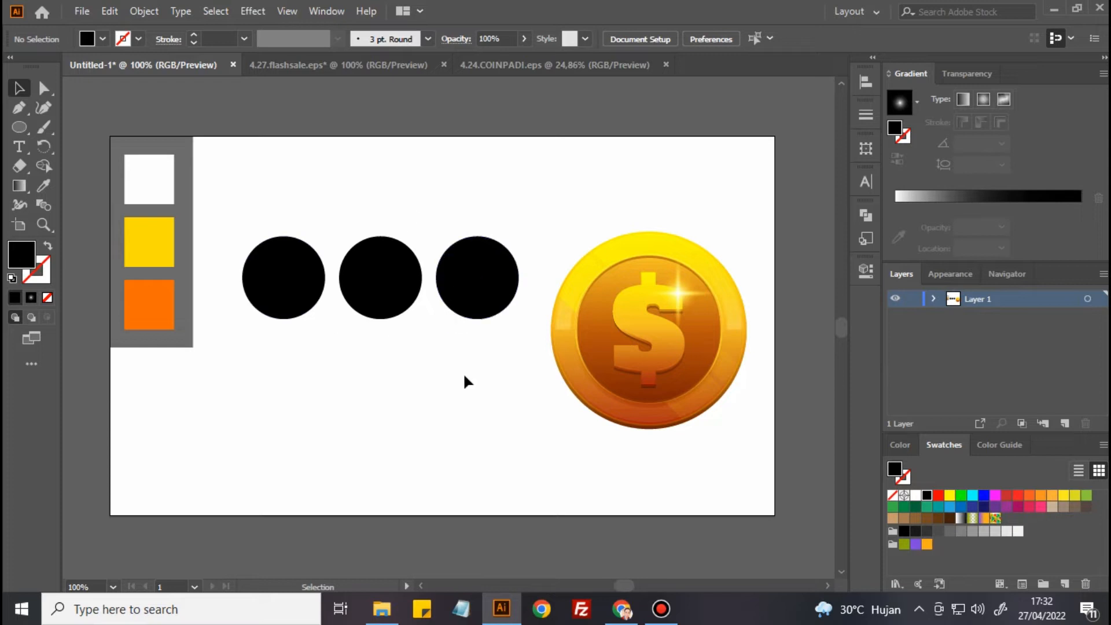
# Fill the first circle beside the palette with a radial gradient from the sampled palette orange at its centre to black
pyautogui.click(297, 289)
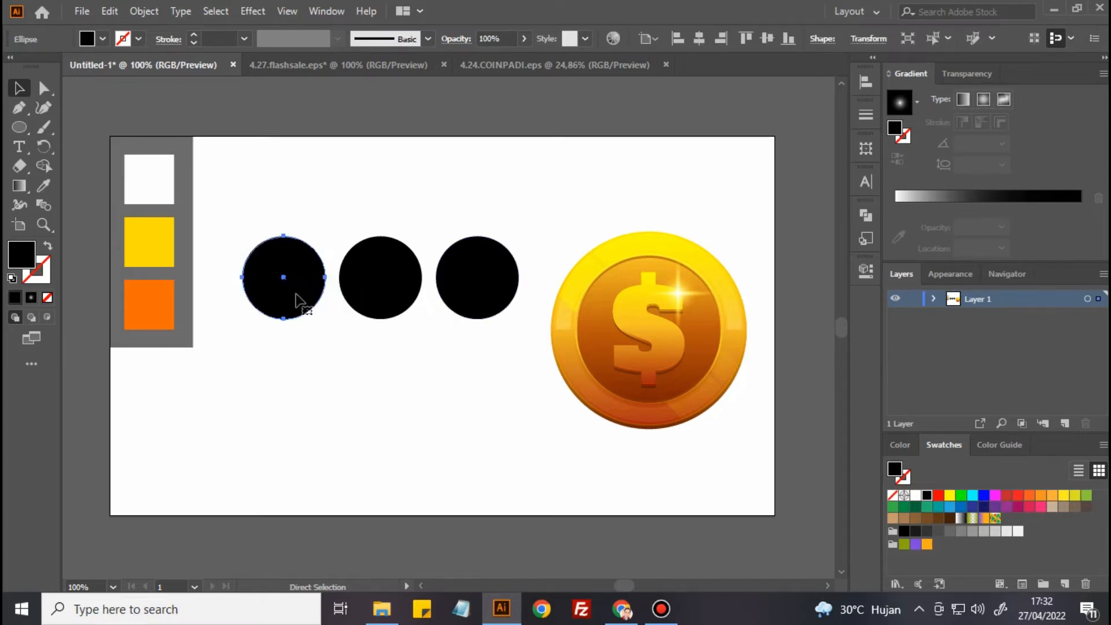
pyautogui.click(42, 185)
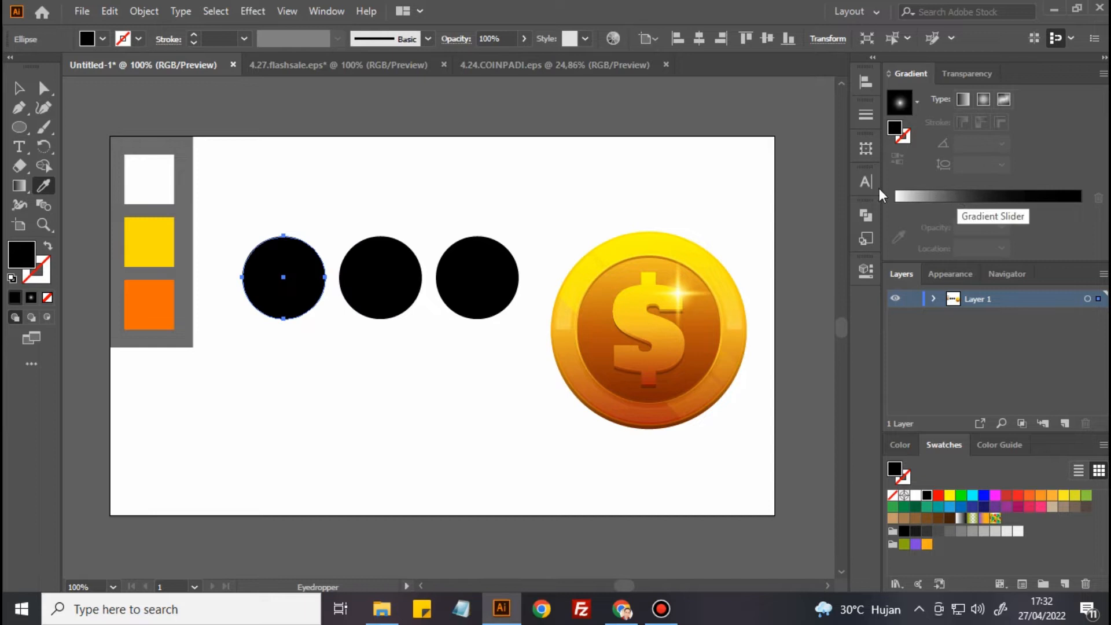
pyautogui.click(951, 199)
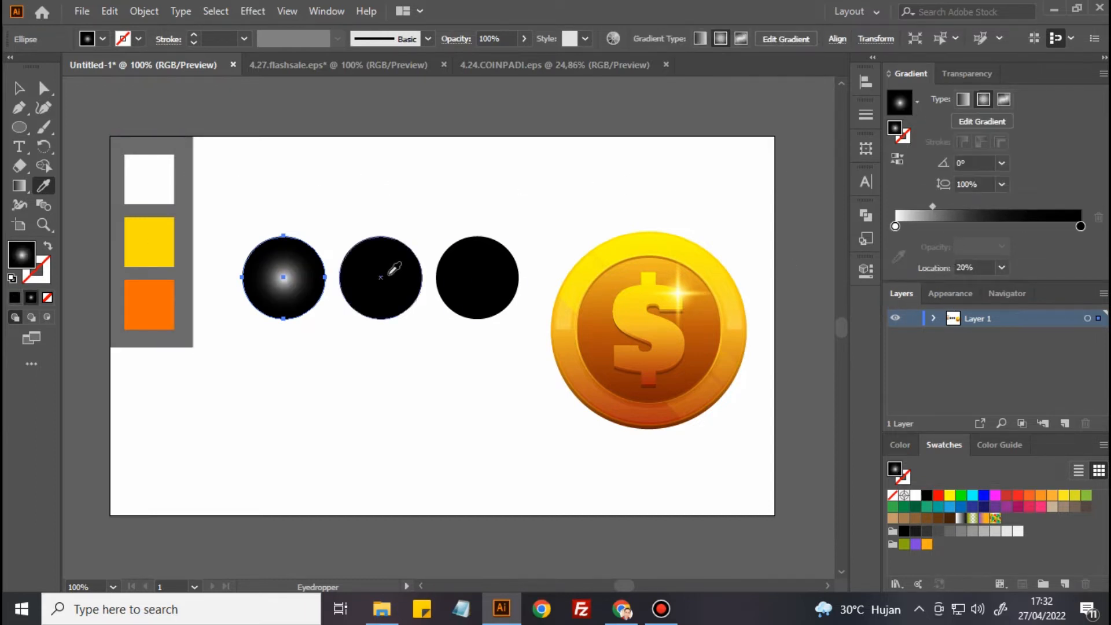
pyautogui.click(149, 304)
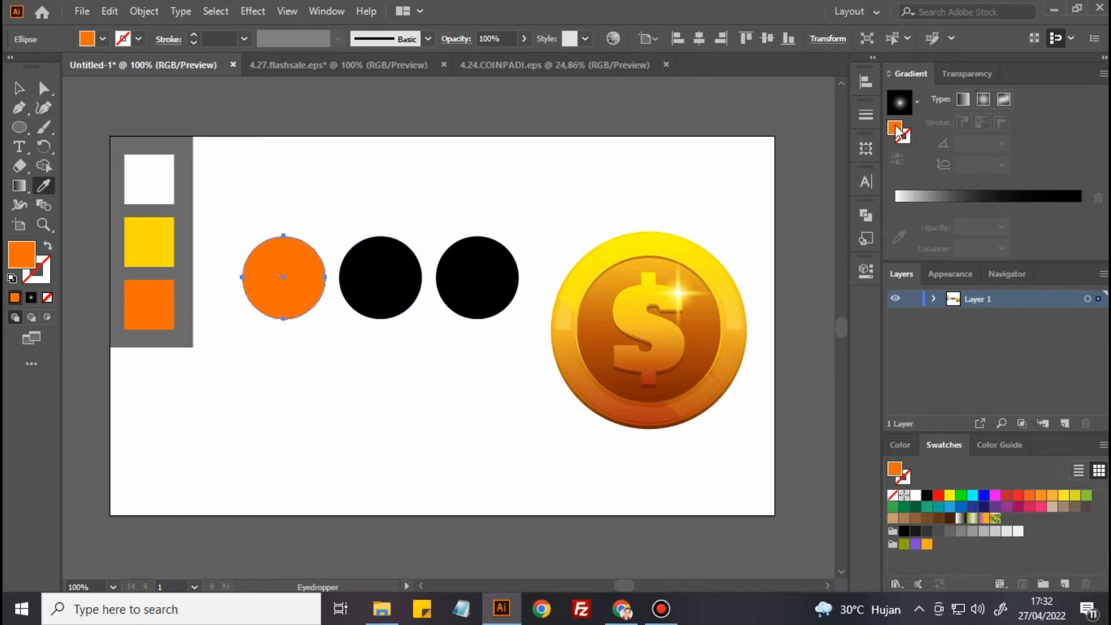
pyautogui.click(912, 197)
pyautogui.click(896, 226)
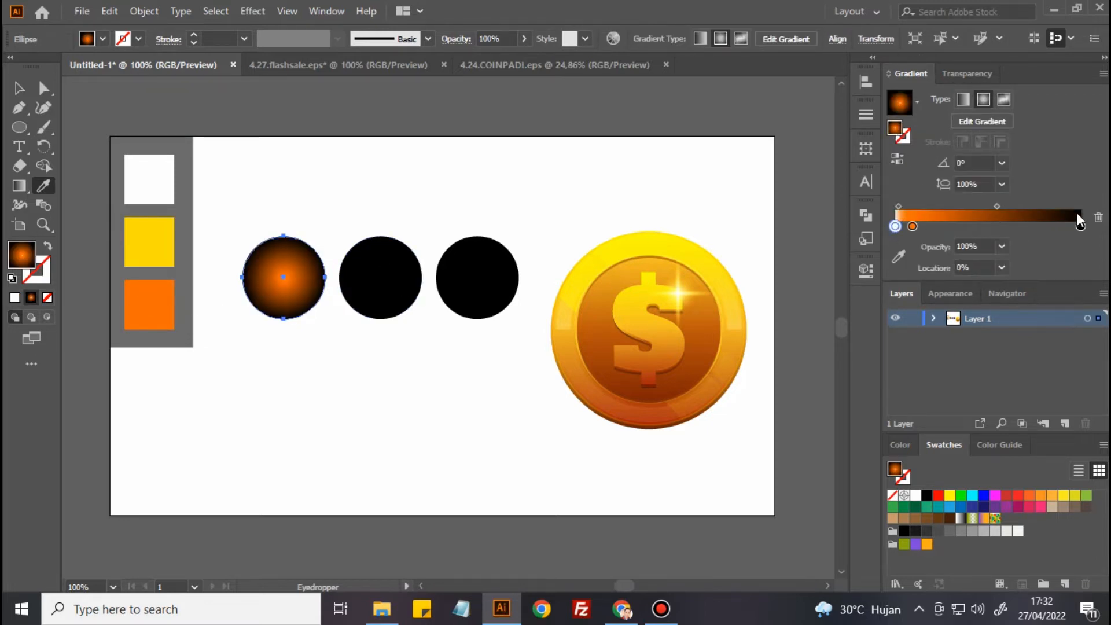
pyautogui.moveTo(912, 227); pyautogui.dragTo(874, 230)
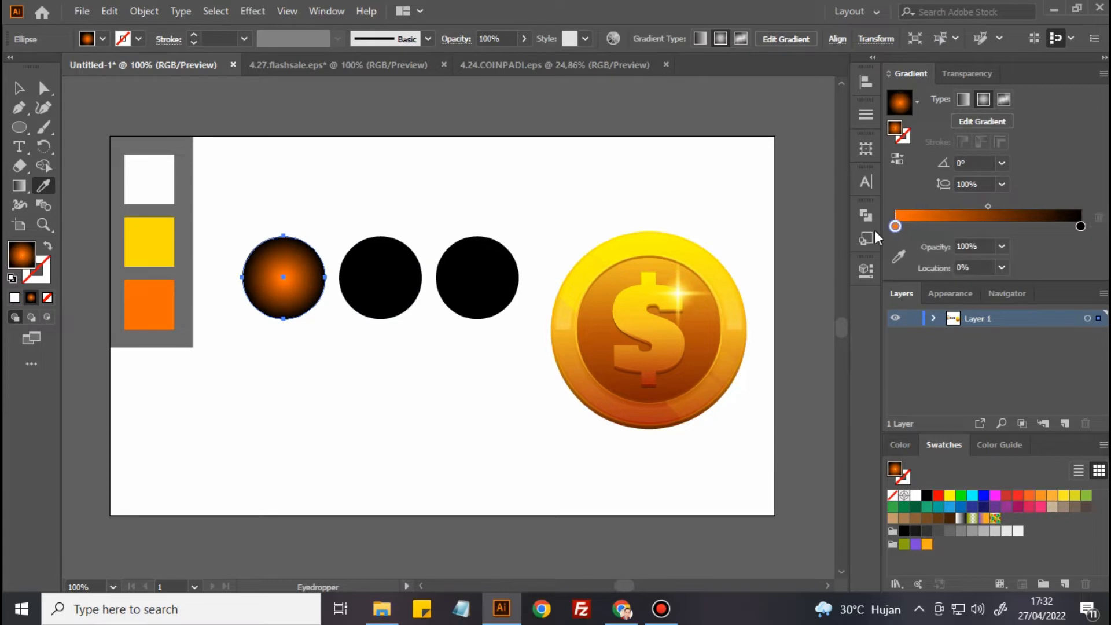
# Set the midpoint location of the orange circle's gradient to 40%
pyautogui.click(988, 206)
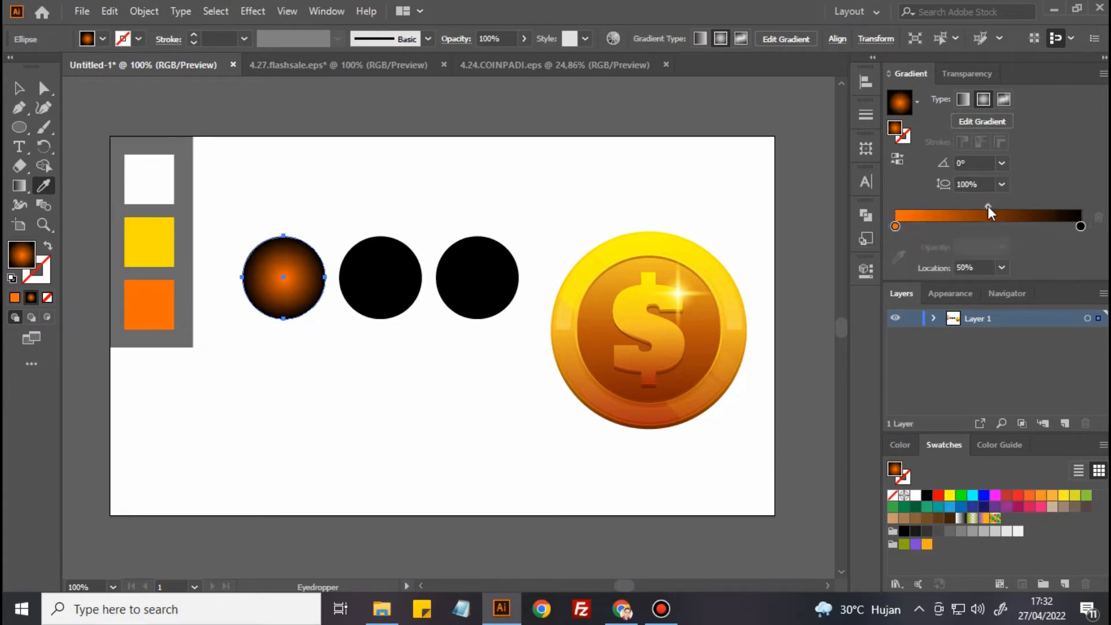
pyautogui.click(1001, 268)
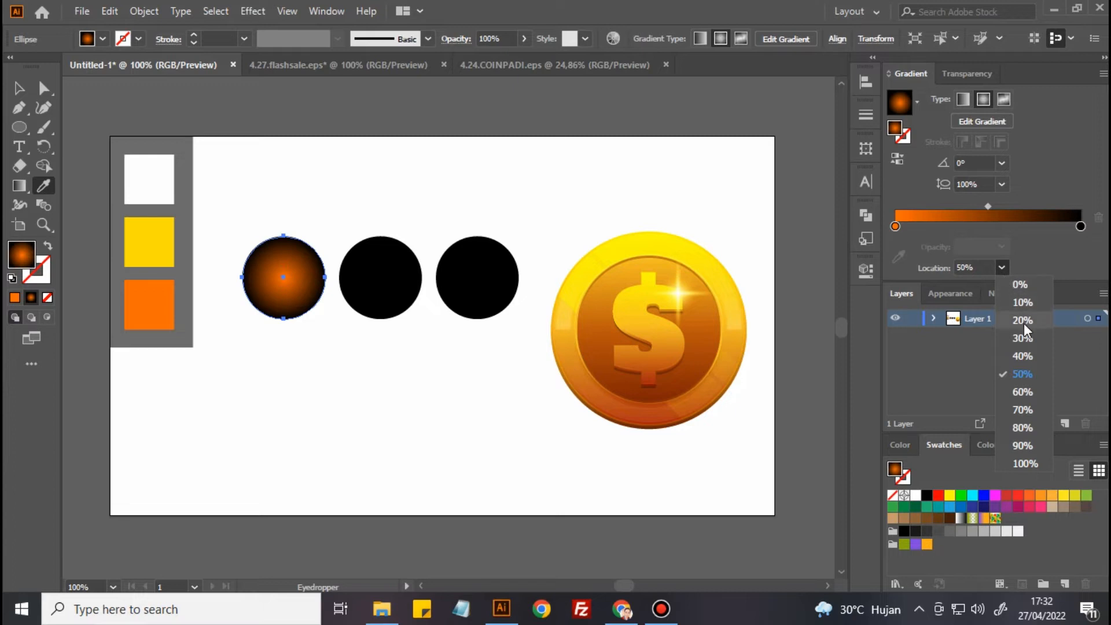
pyautogui.click(1023, 356)
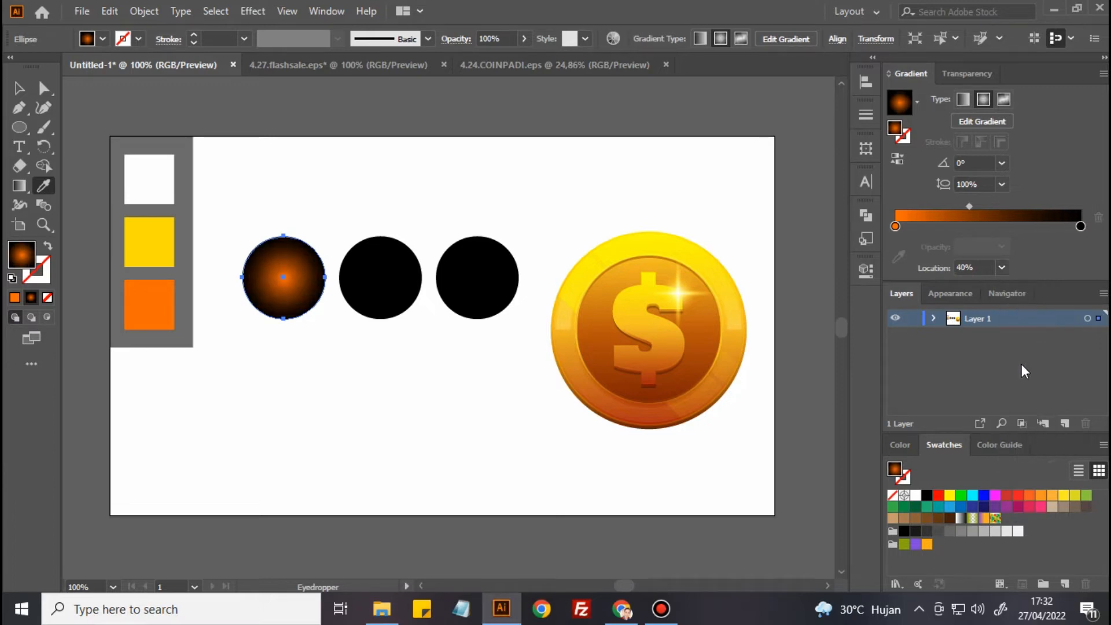
# Fill the middle circle with a radial gradient from the sampled palette yellow at its centre to black
pyautogui.press('ctrl')
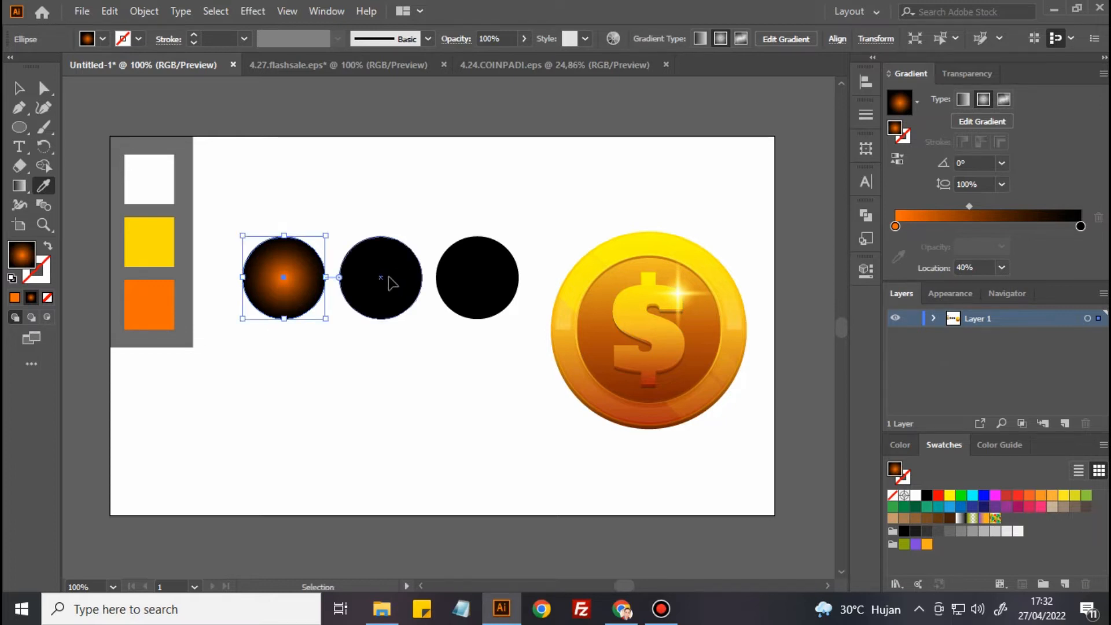
pyautogui.keyDown('ctrl'); pyautogui.click(391, 282); pyautogui.keyUp('ctrl')
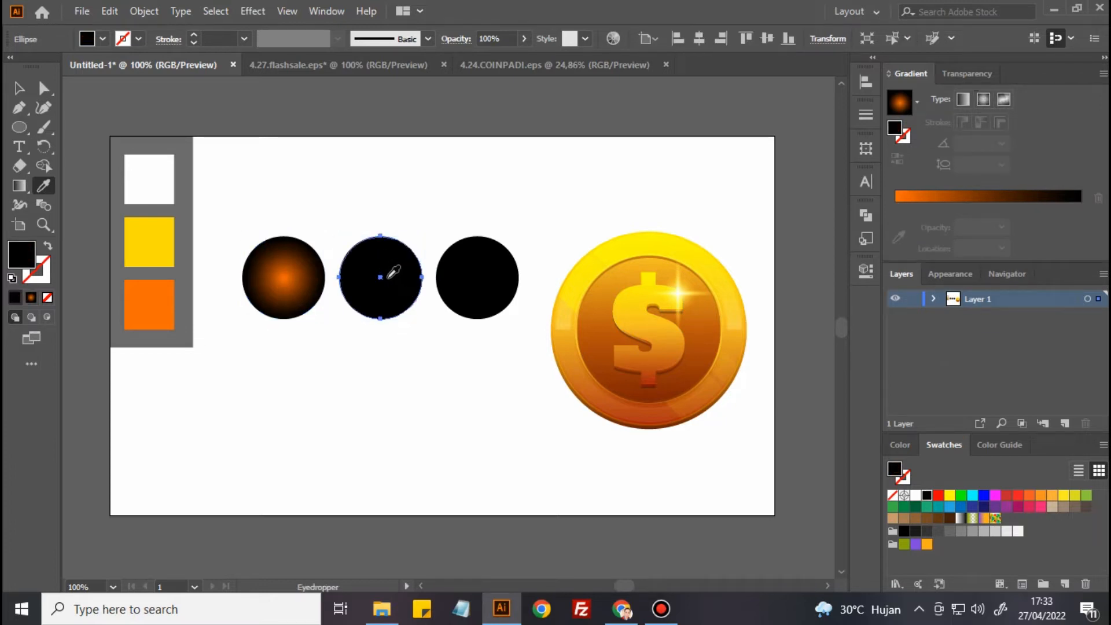
pyautogui.click(157, 237)
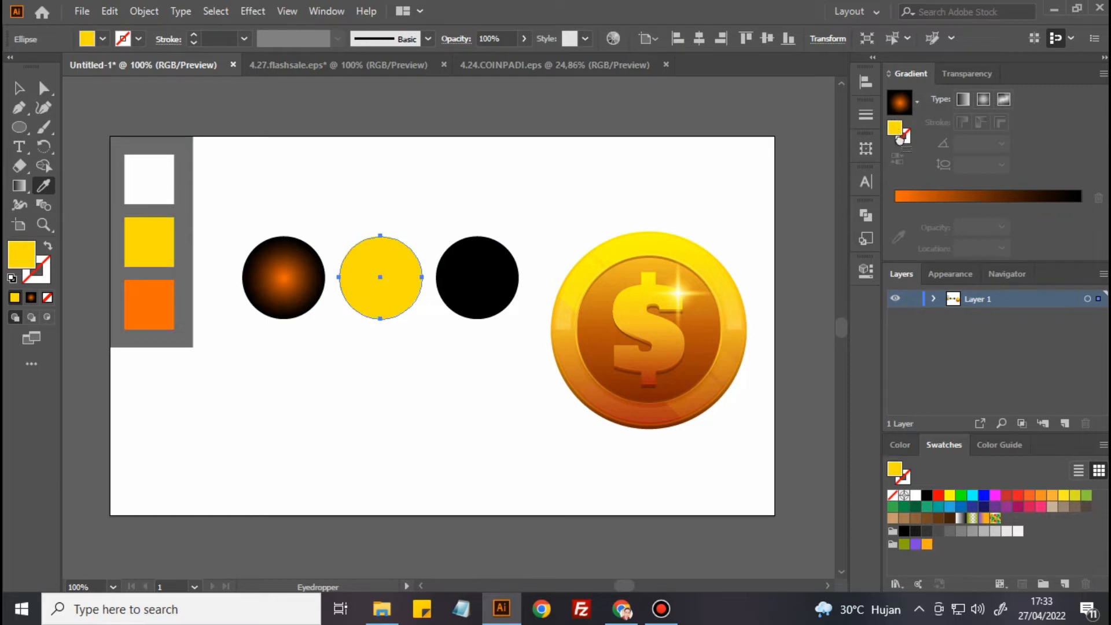
pyautogui.click(915, 197)
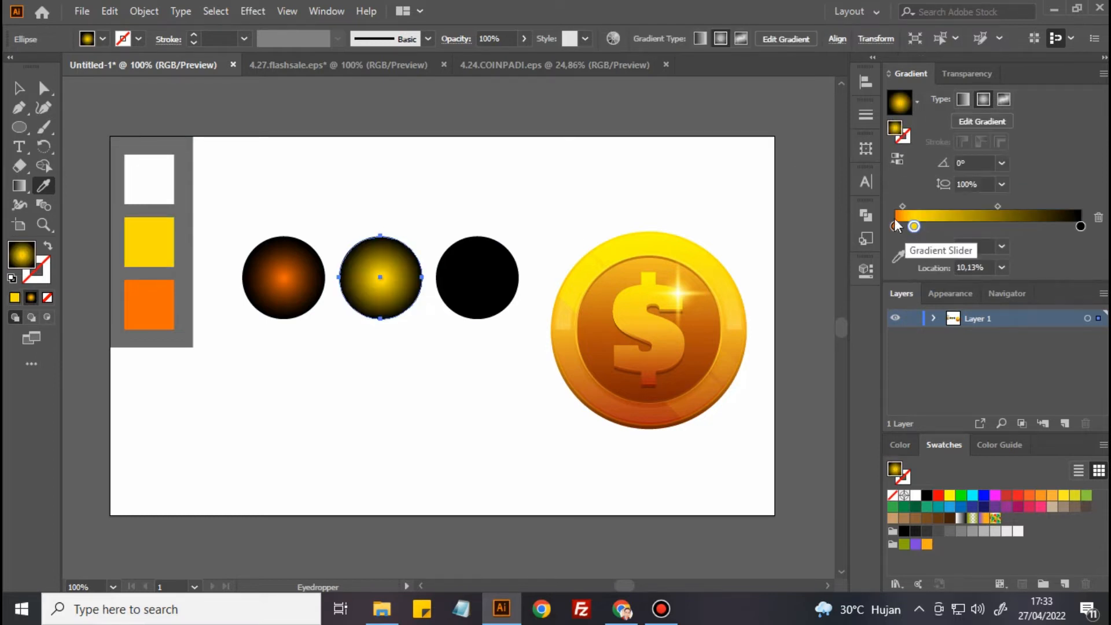
pyautogui.click(1098, 218)
pyautogui.moveTo(915, 226); pyautogui.dragTo(896, 227)
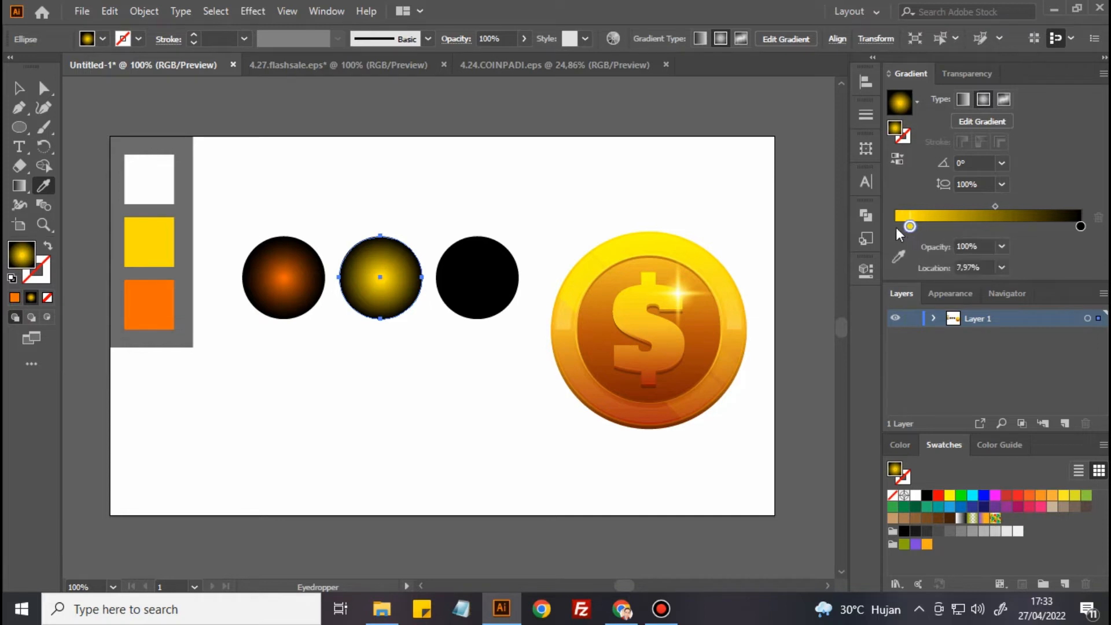
# Set the midpoint location of the yellow circle's gradient to 30%
pyautogui.moveTo(986, 205); pyautogui.dragTo(977, 205)
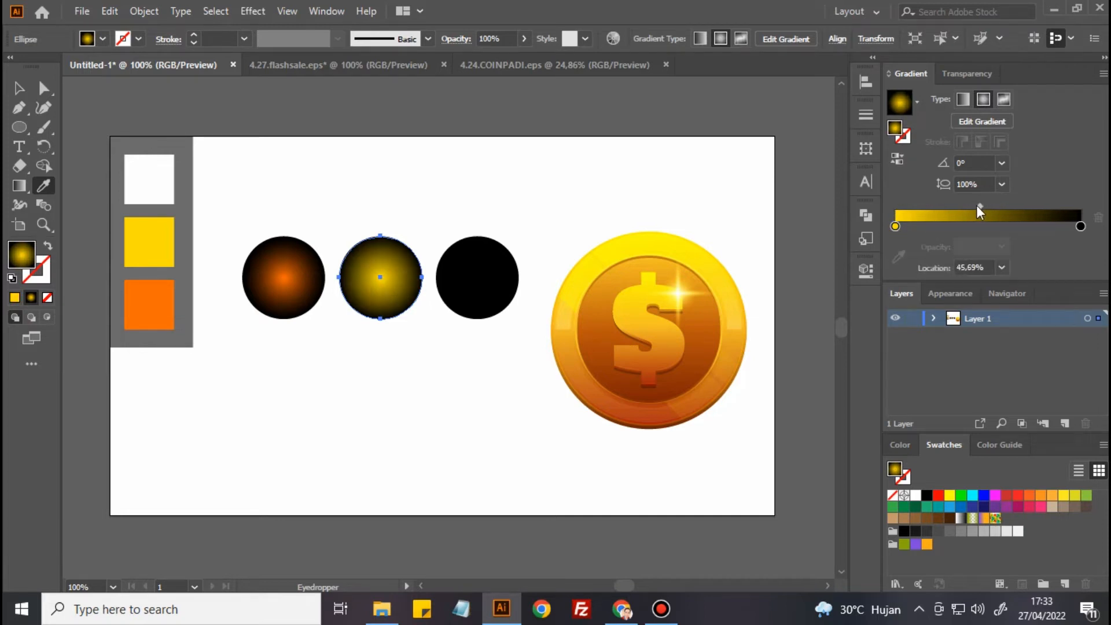
pyautogui.click(1001, 267)
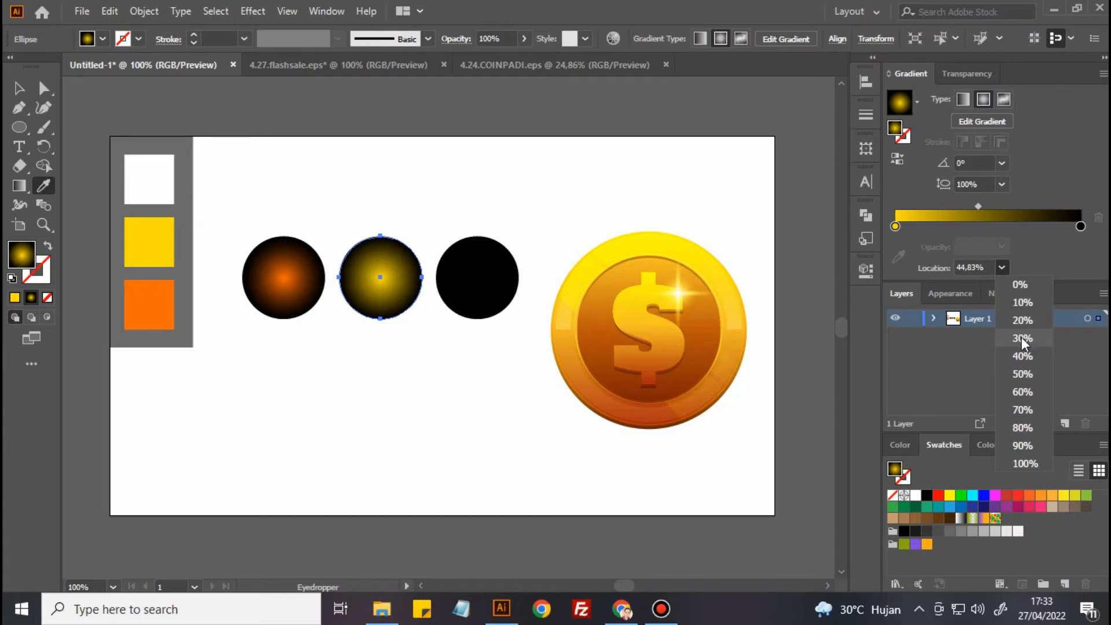
pyautogui.click(1022, 336)
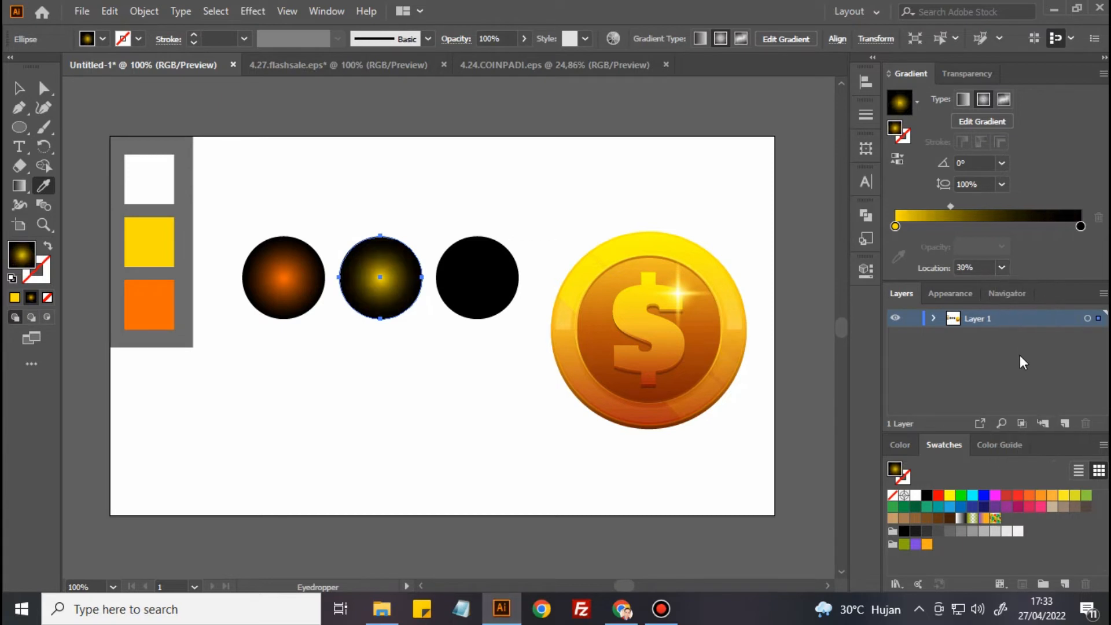
# Fill the circle nearest the coin with a radial gradient from the sampled palette white at its centre to black
pyautogui.keyDown('ctrl'); pyautogui.click(489, 279); pyautogui.keyUp('ctrl')
pyautogui.keyDown('ctrl'); pyautogui.click(493, 285); pyautogui.keyUp('ctrl')
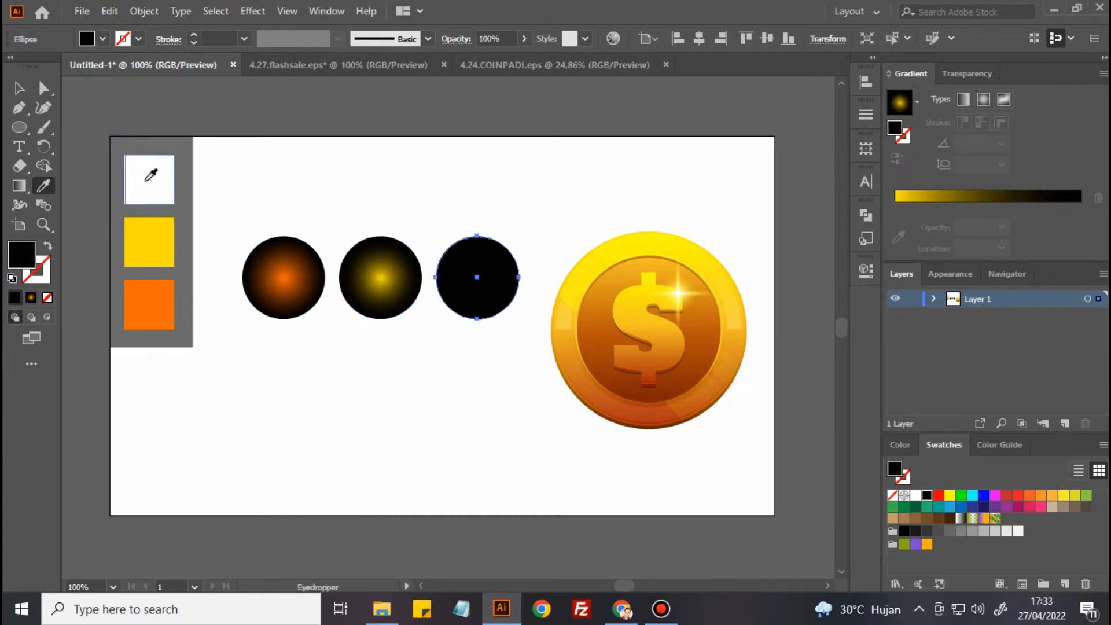
pyautogui.click(152, 182)
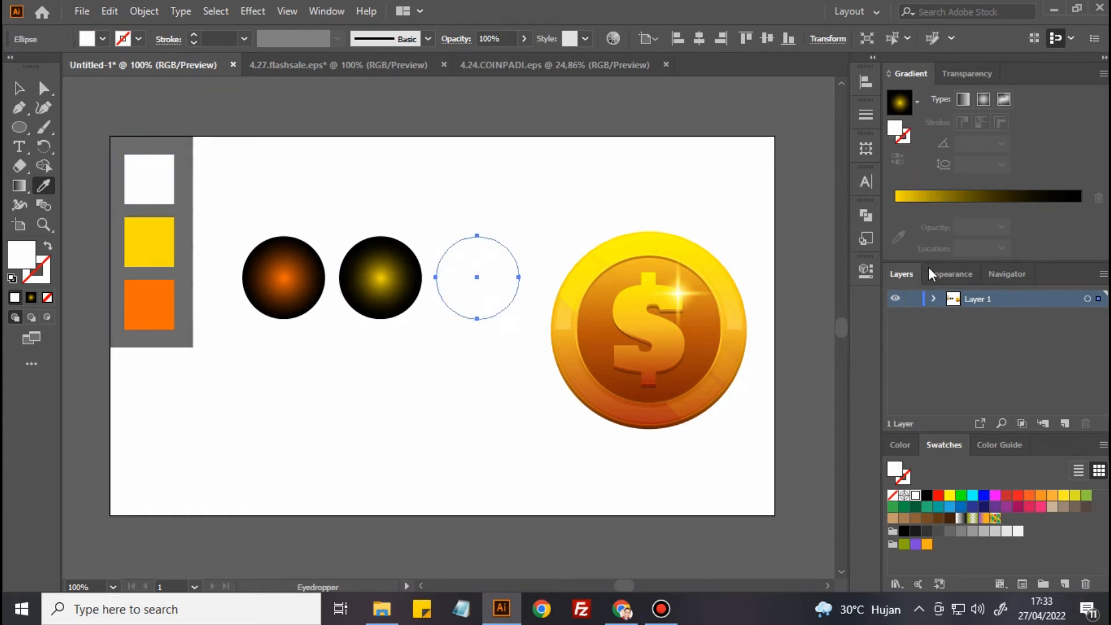
pyautogui.click(915, 196)
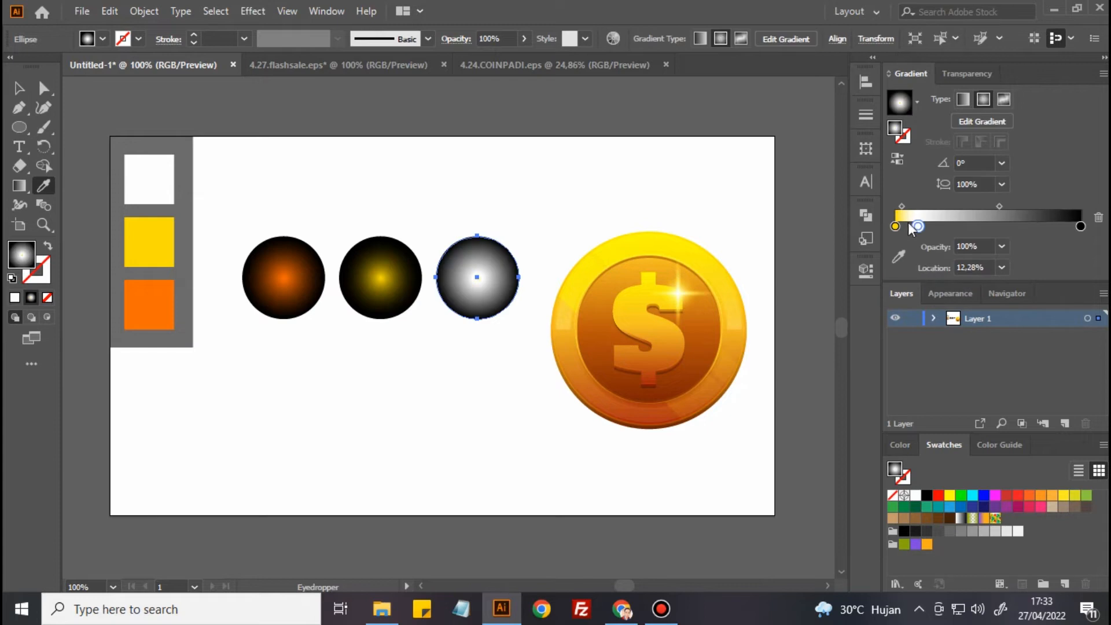
pyautogui.moveTo(915, 226); pyautogui.dragTo(900, 228)
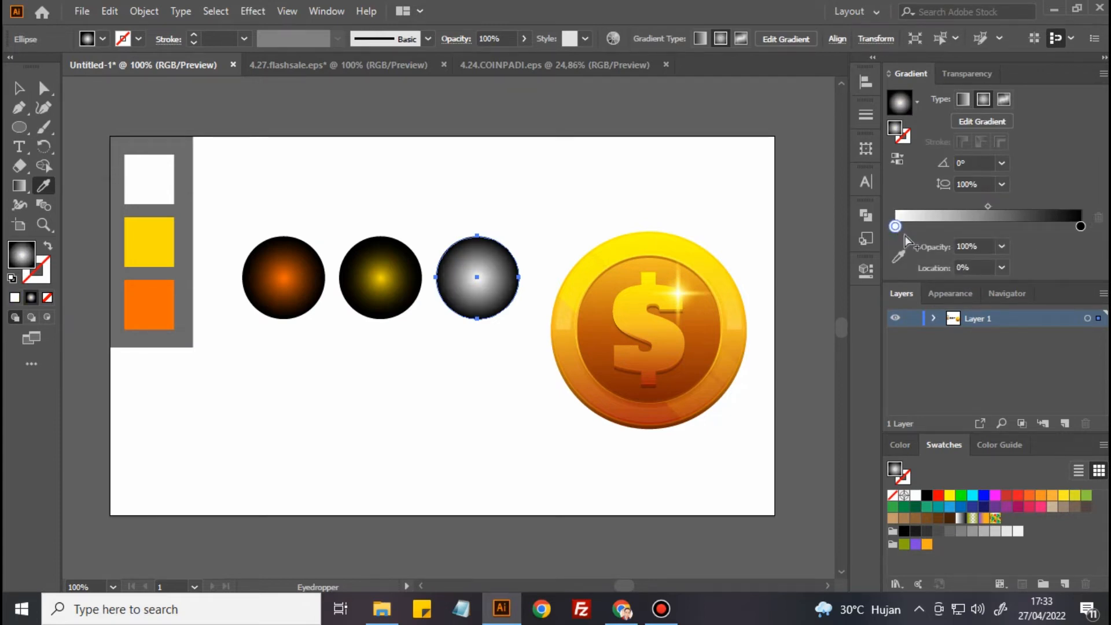
# Set the midpoint location of the white circle's gradient to 20%
pyautogui.click(984, 206)
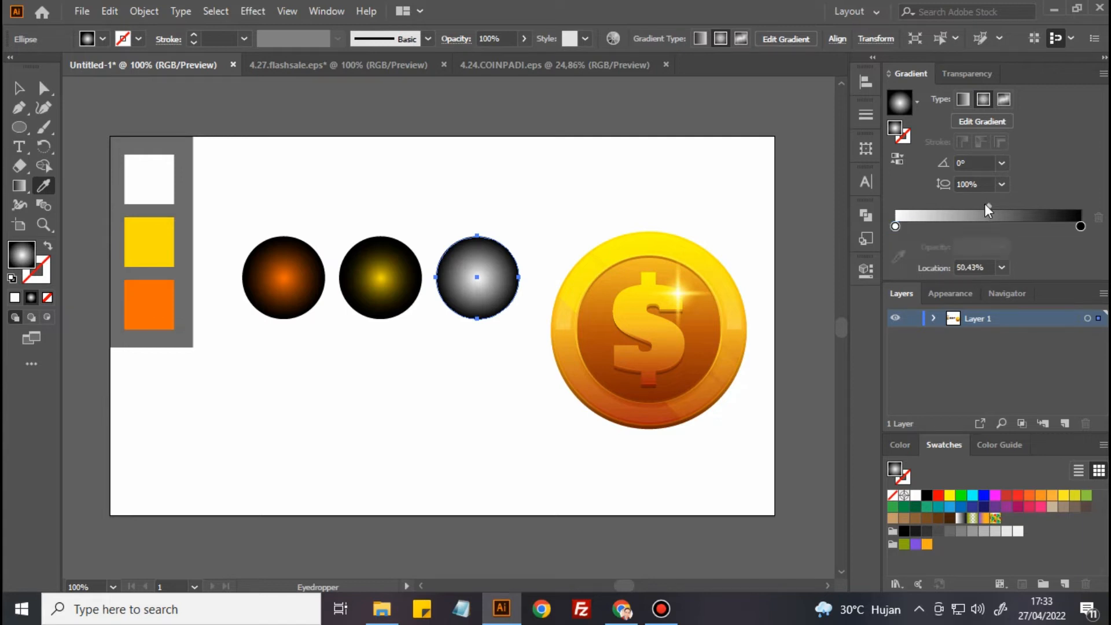
pyautogui.click(1001, 267)
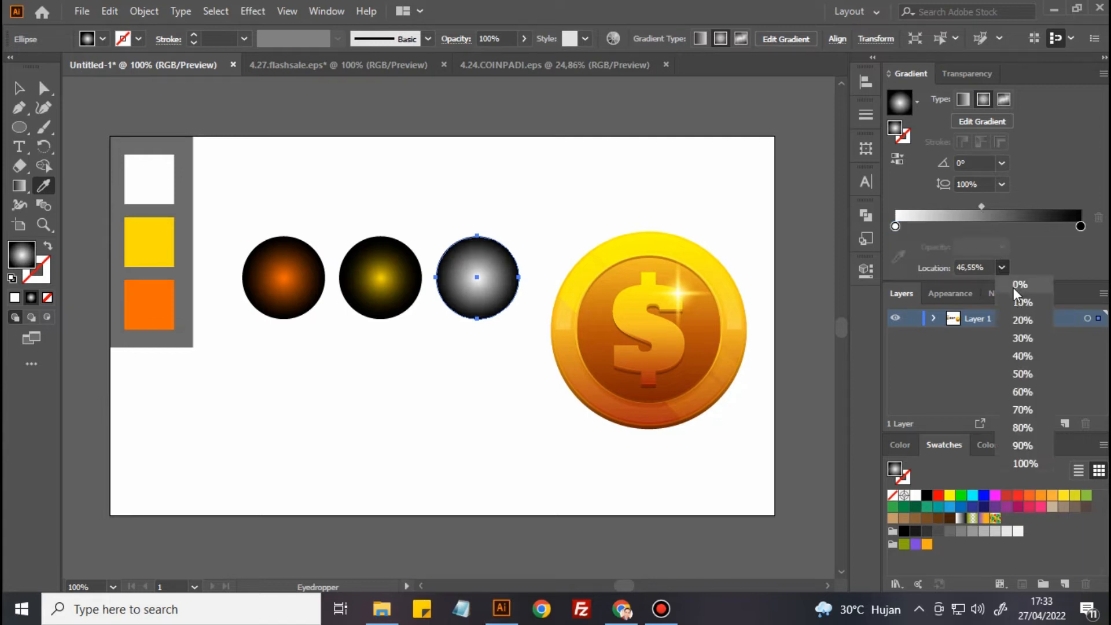
pyautogui.click(1022, 320)
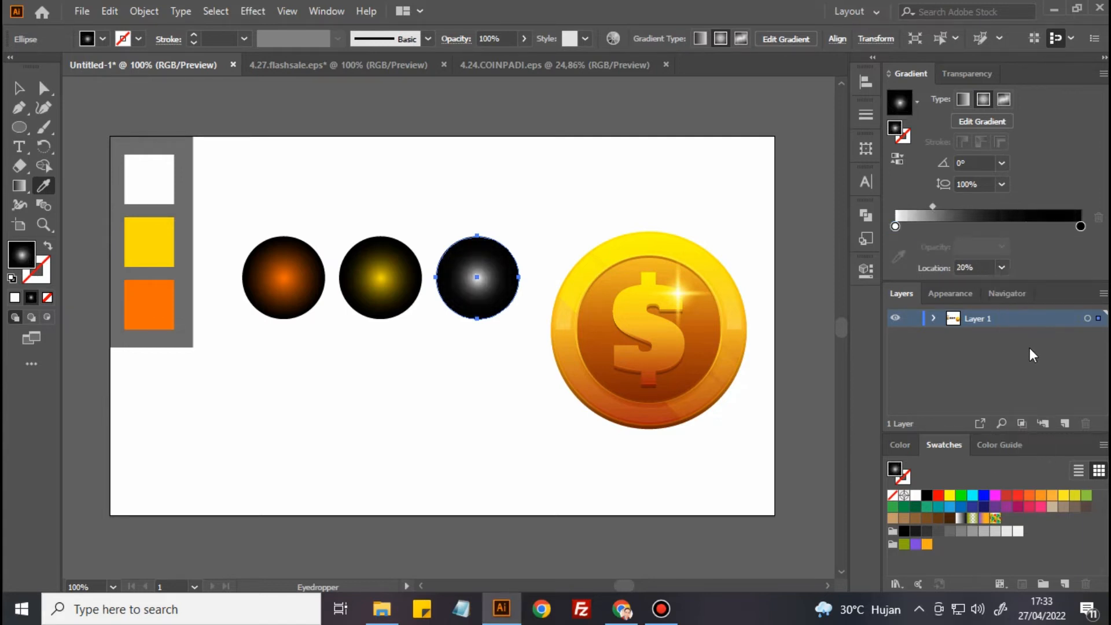
# Align the orange, yellow and white gradient circles to the selection and stack them by their horizontal centres
pyautogui.click(18, 88)
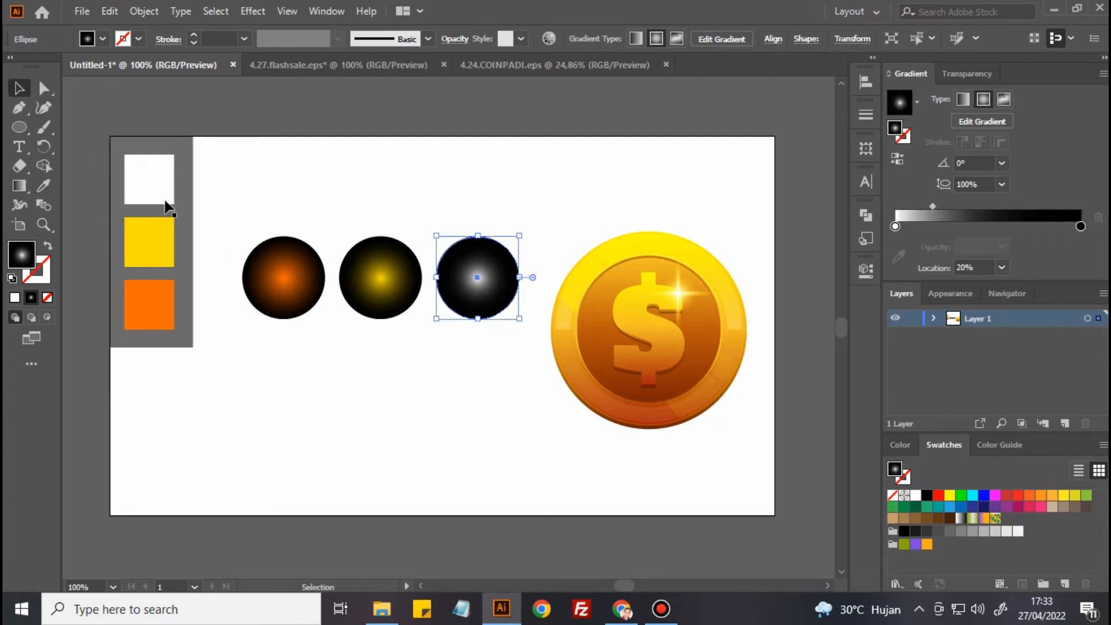
pyautogui.click(416, 208)
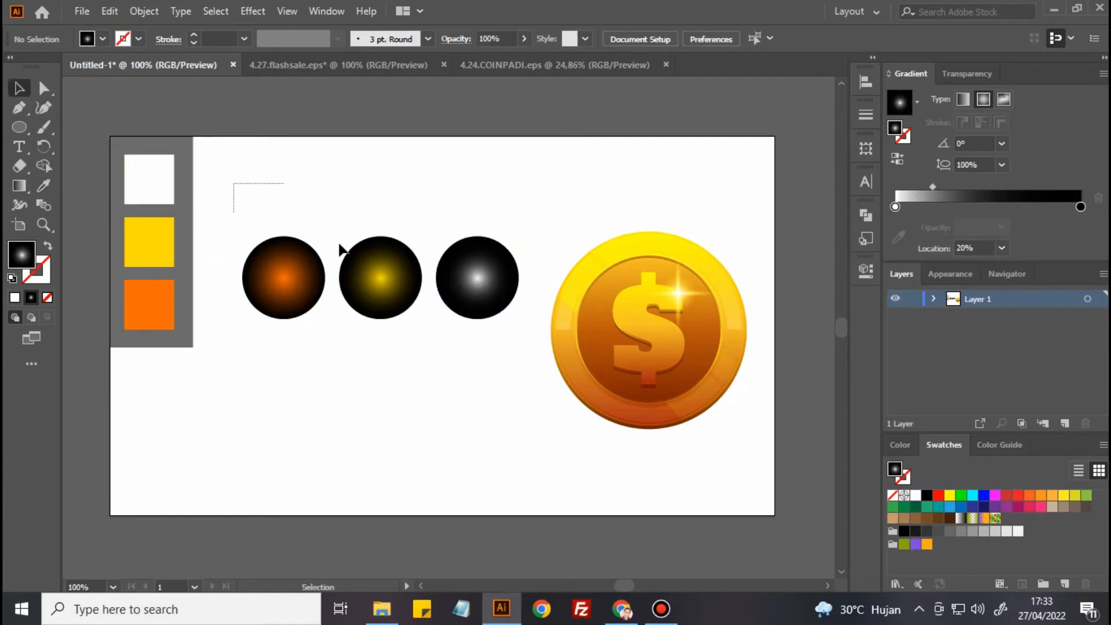
pyautogui.moveTo(340, 245); pyautogui.dragTo(533, 366)
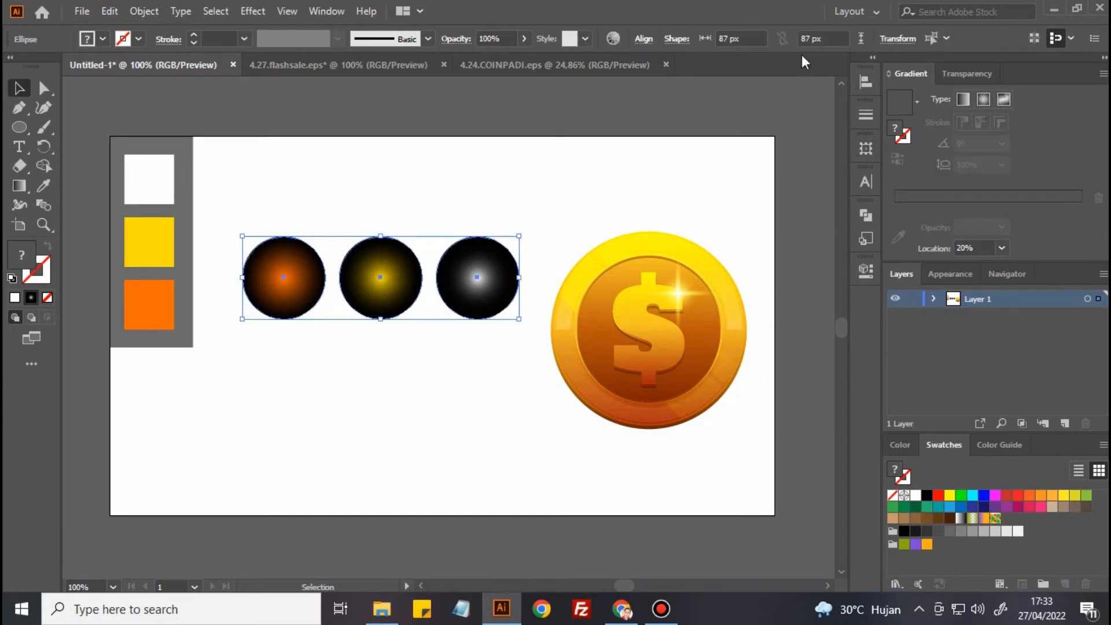
pyautogui.click(644, 39)
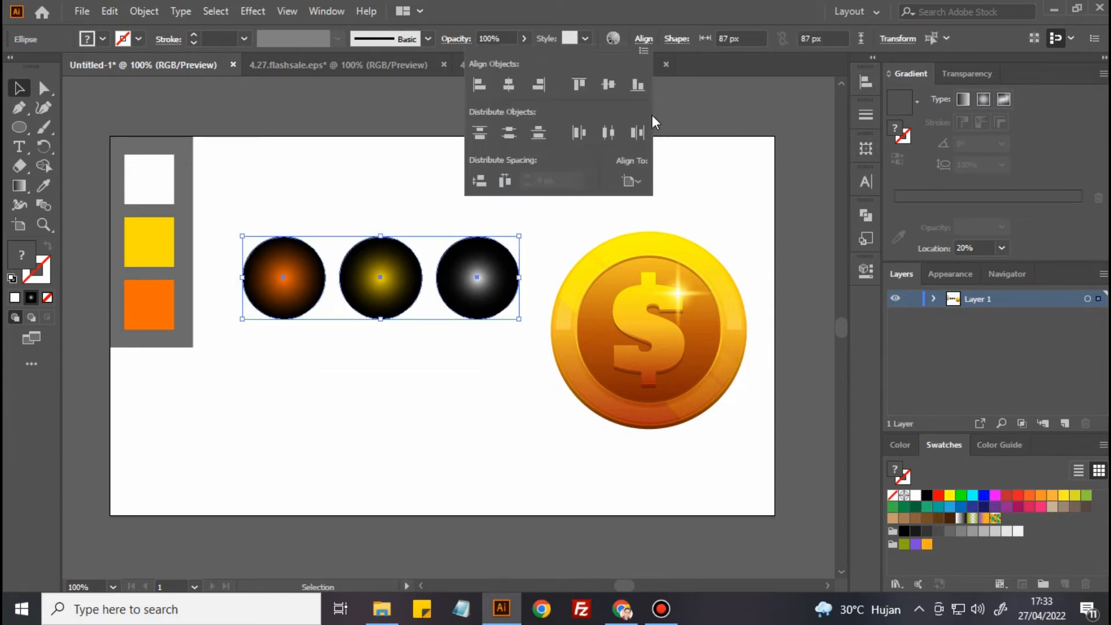
pyautogui.click(631, 181)
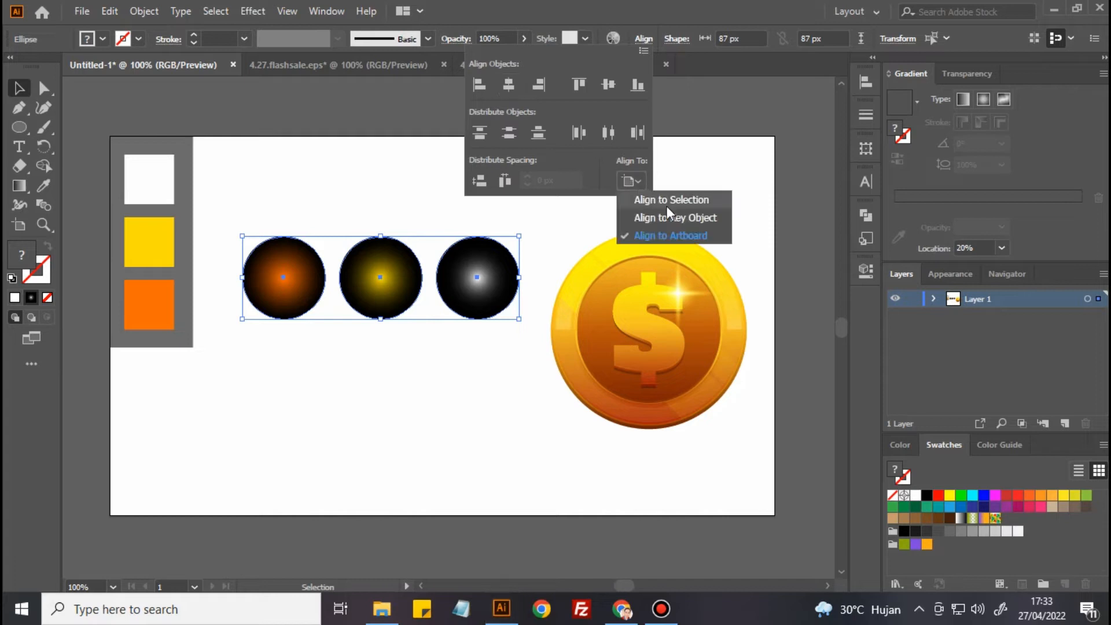
pyautogui.click(665, 201)
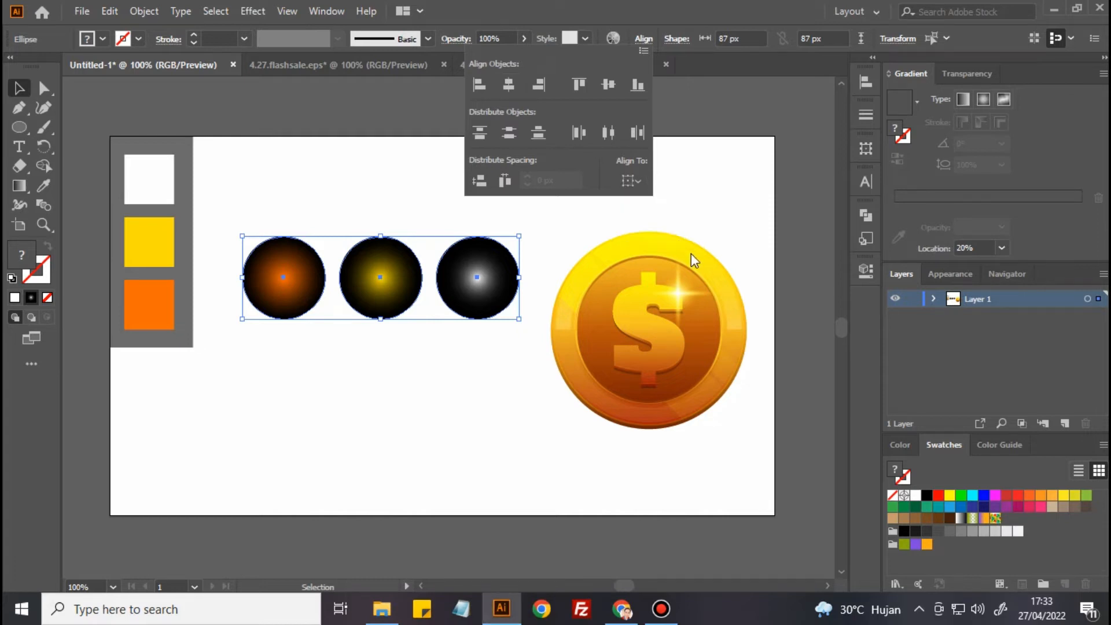
pyautogui.click(509, 84)
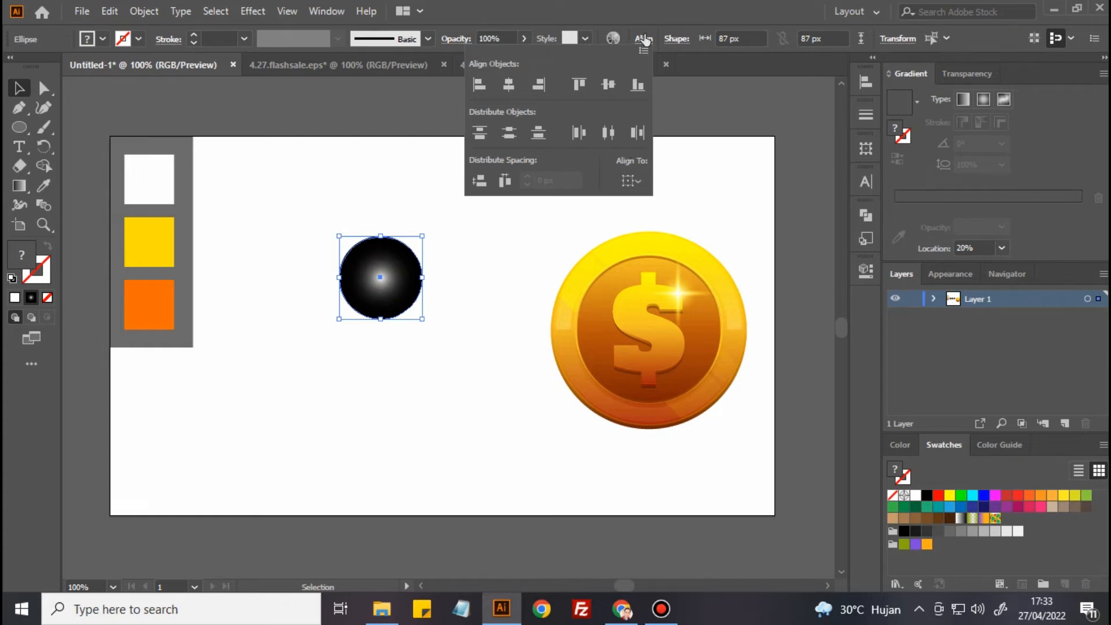
# Set the blending mode of the three stacked gradient circles to Screen
pyautogui.click(970, 75)
pyautogui.click(970, 73)
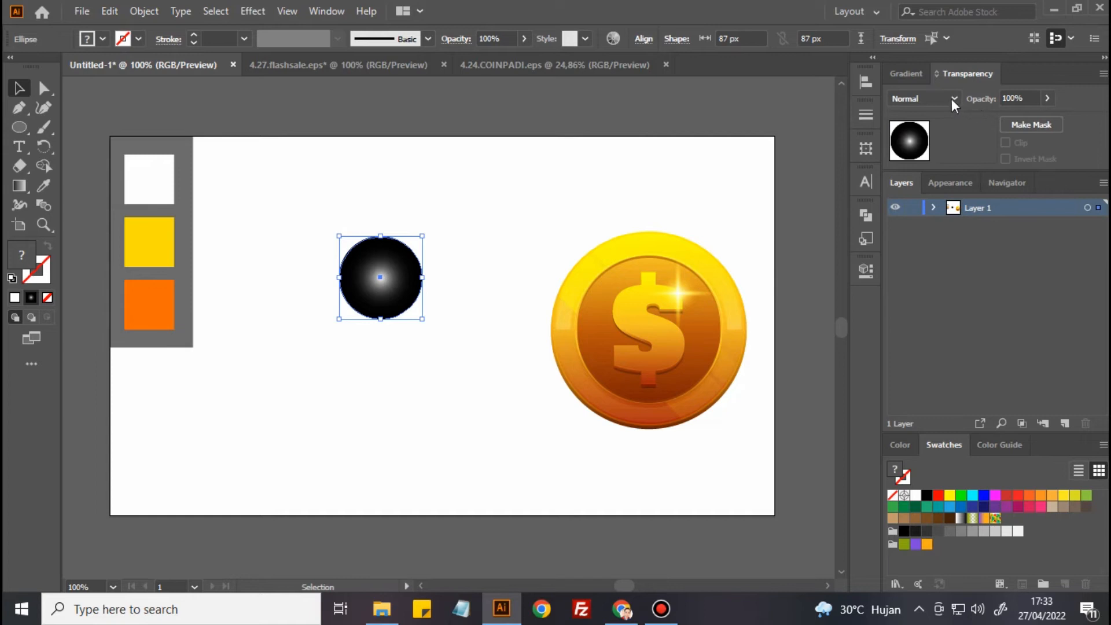
pyautogui.click(926, 99)
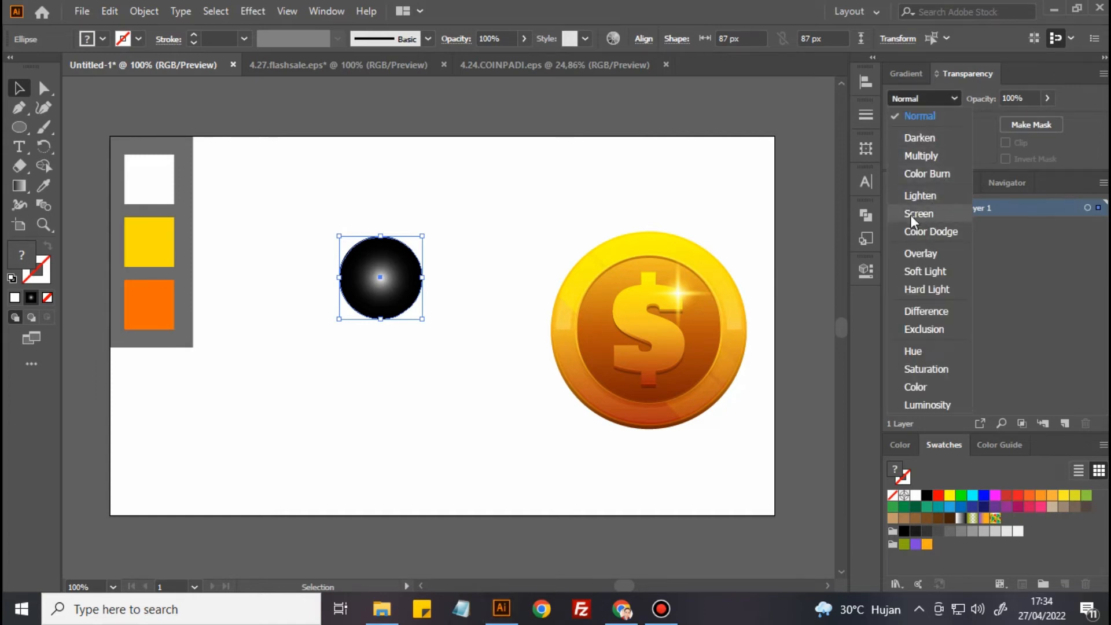
pyautogui.click(950, 215)
pyautogui.click(536, 245)
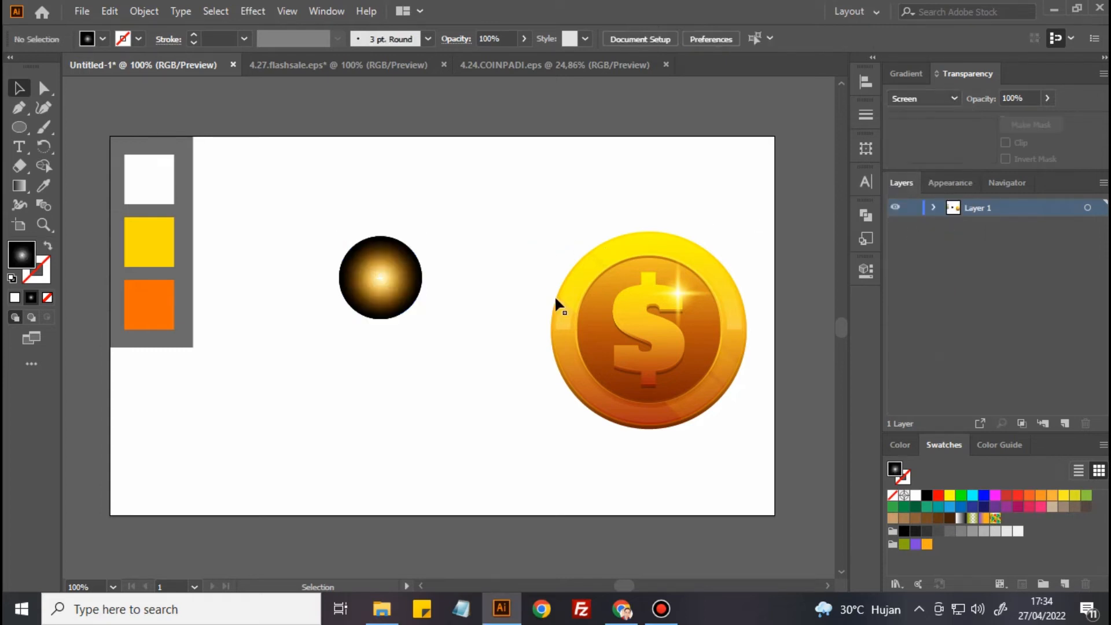
# Group the three stacked gradient circles into one glow
pyautogui.moveTo(300, 206); pyautogui.dragTo(468, 340)
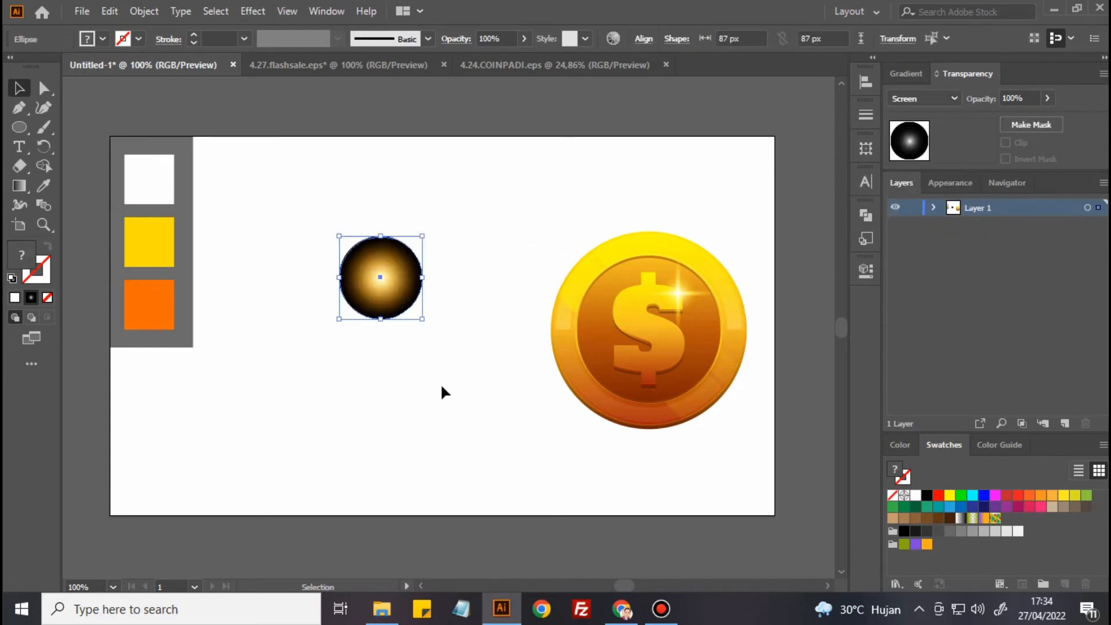
pyautogui.click(143, 12)
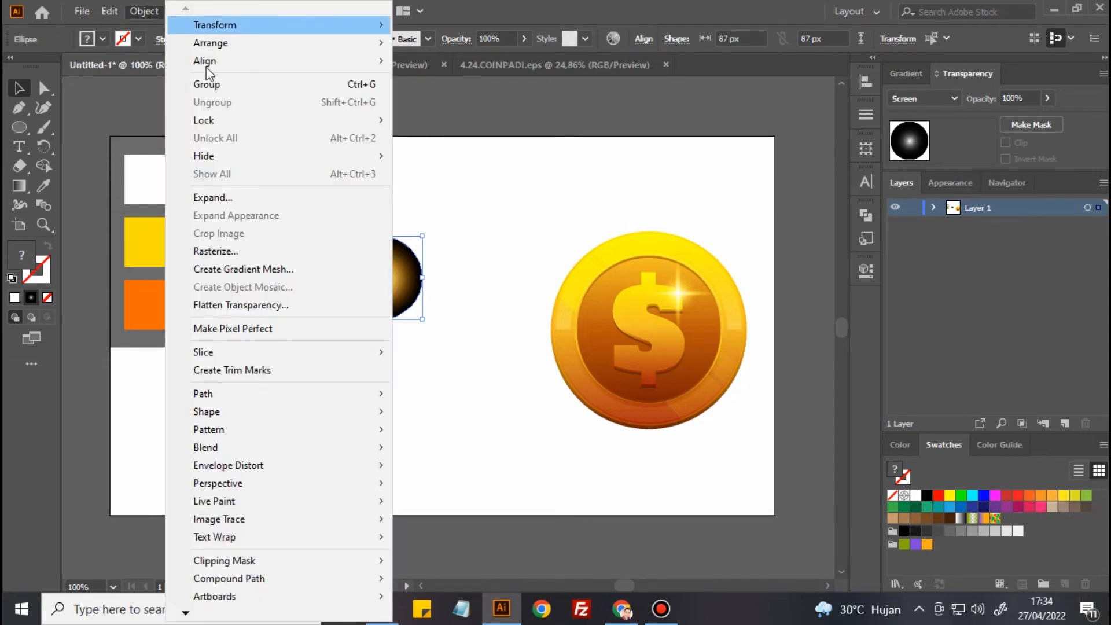
pyautogui.click(210, 89)
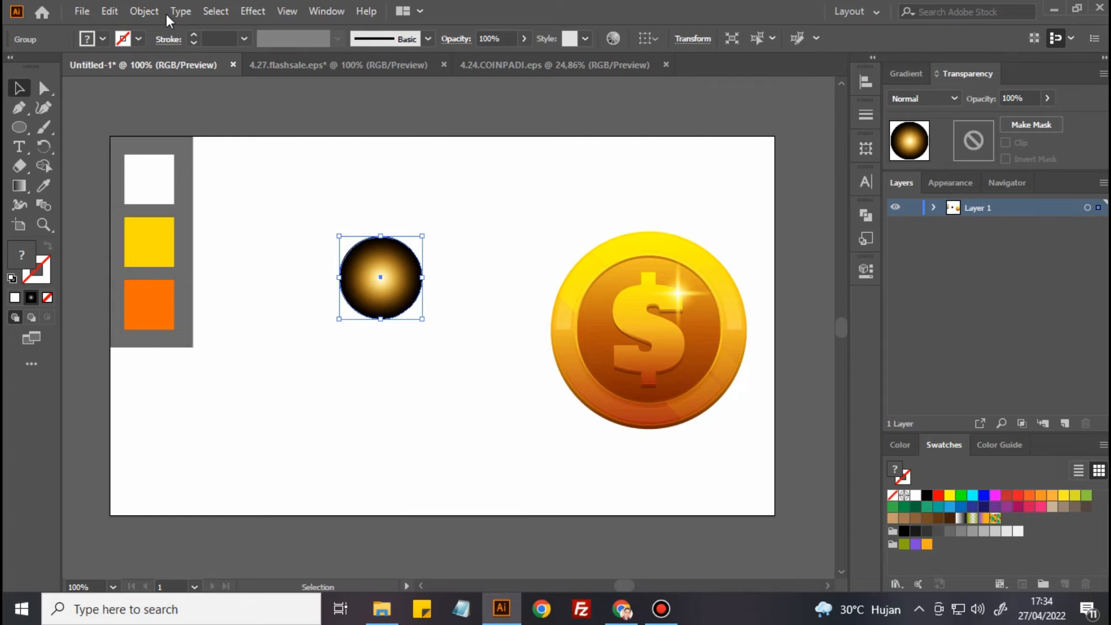
# Copy the glow group and paste a duplicate onto the artboard
pyautogui.click(145, 12)
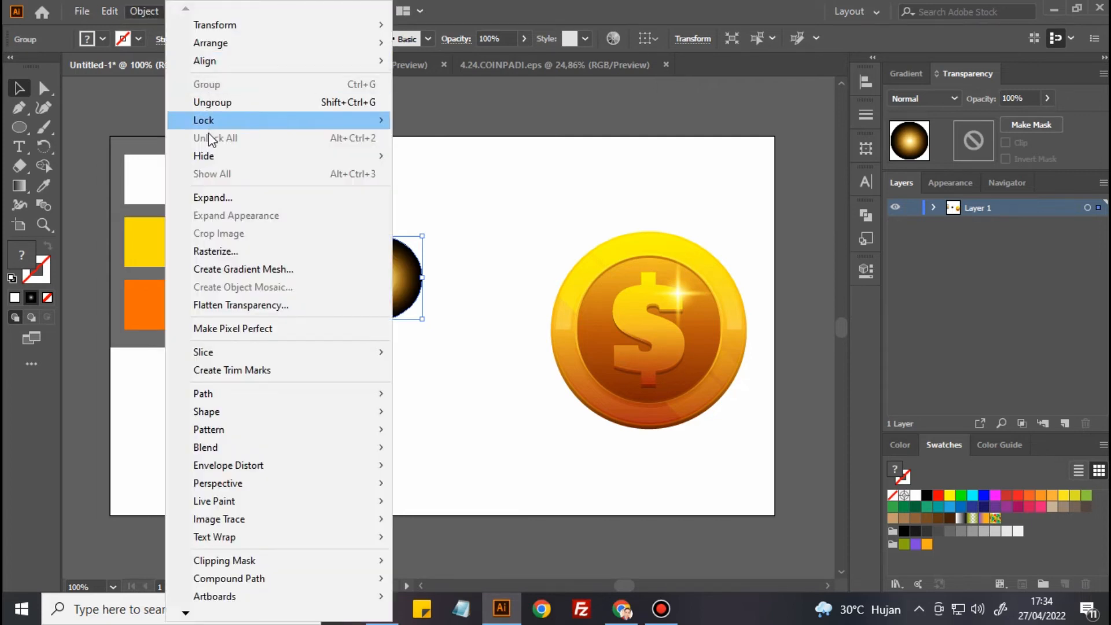
pyautogui.moveTo(109, 11)
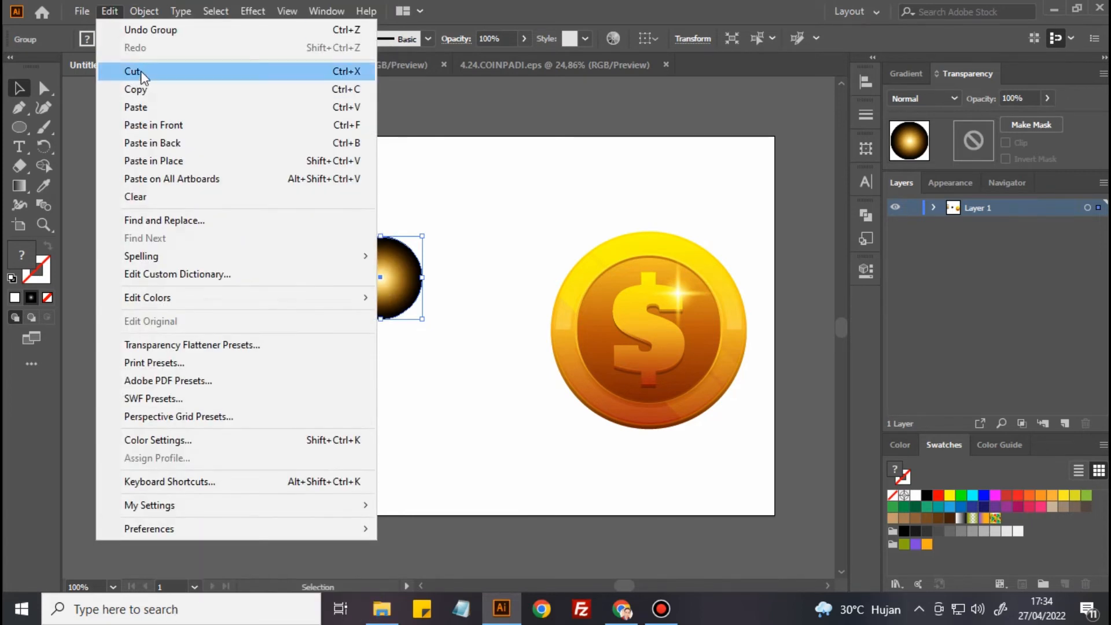
pyautogui.click(183, 92)
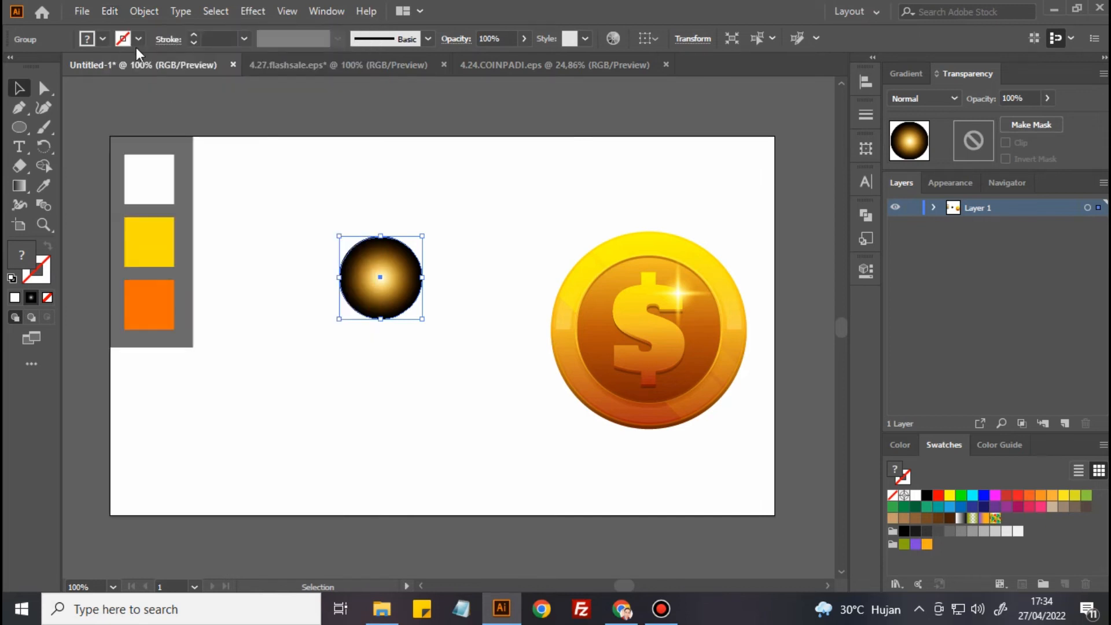
pyautogui.click(139, 10)
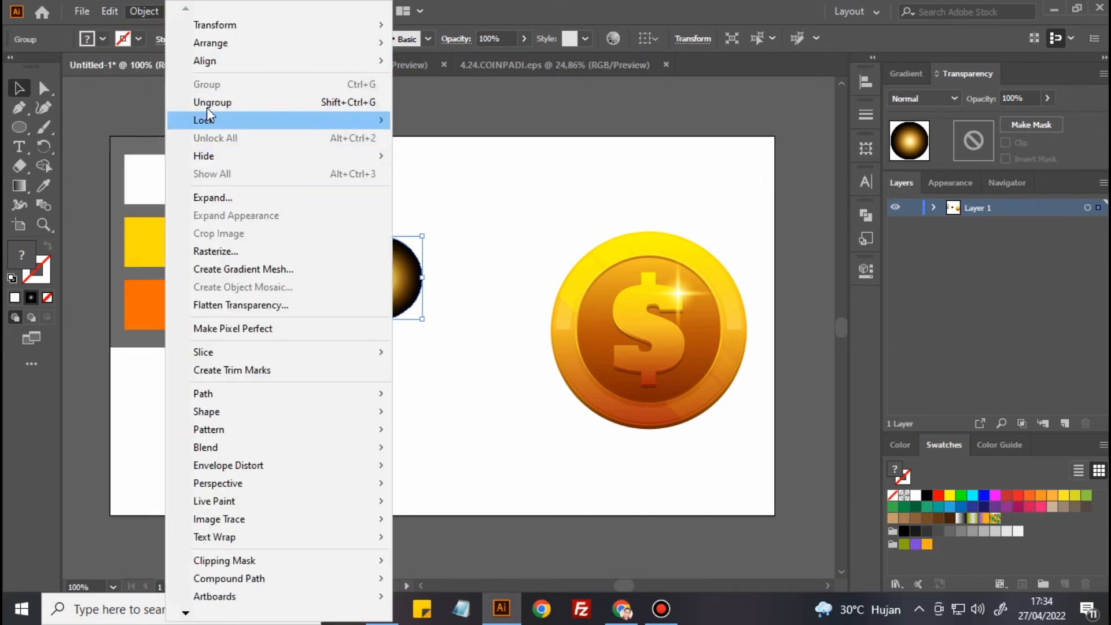
pyautogui.moveTo(116, 9)
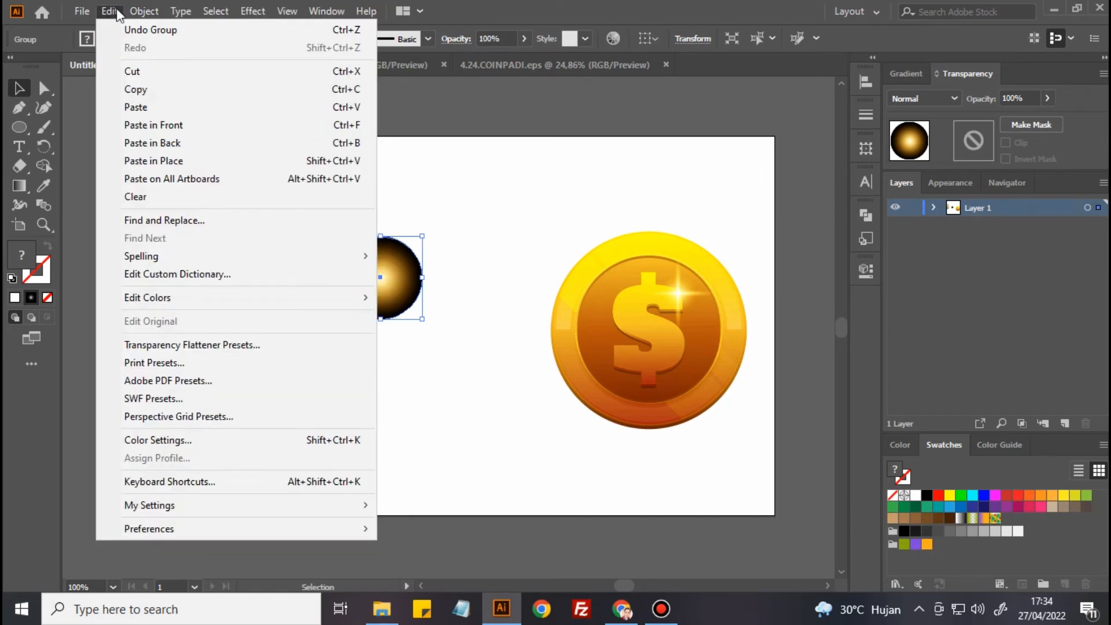
pyautogui.click(137, 108)
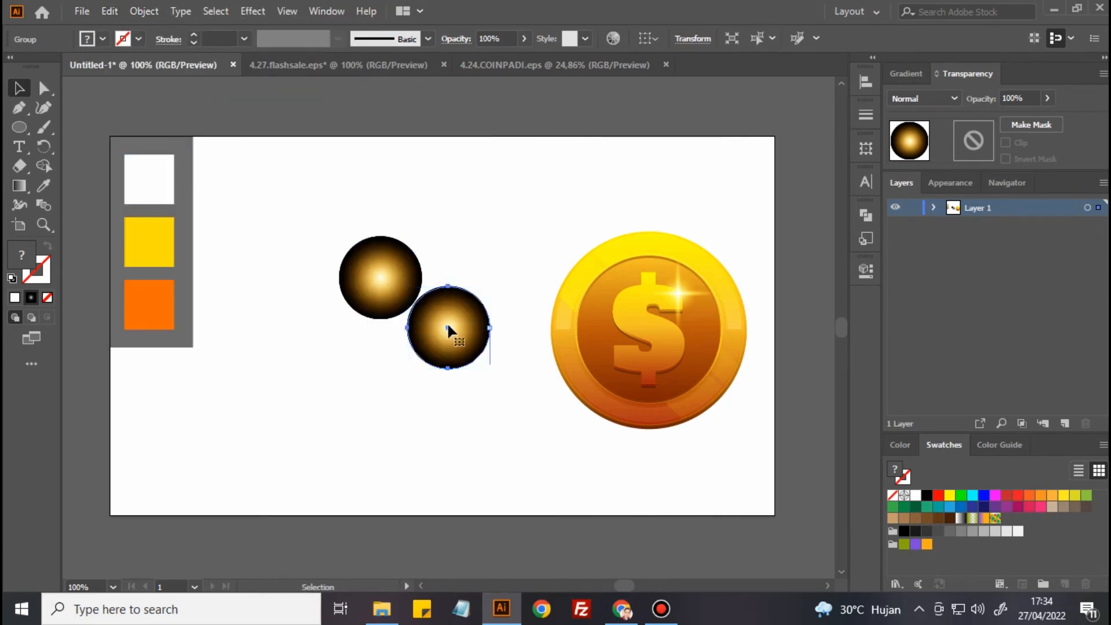
# Align the two glow groups by their horizontal and vertical centres so the duplicate sits exactly over the original
pyautogui.moveTo(341, 204); pyautogui.dragTo(524, 400)
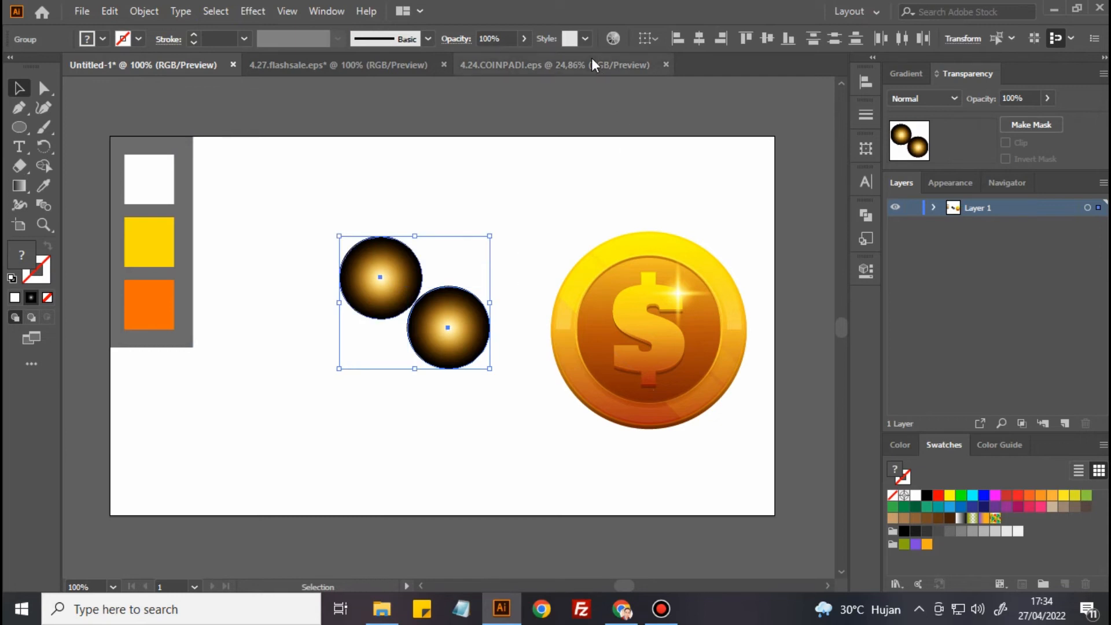
pyautogui.click(700, 39)
pyautogui.click(767, 38)
pyautogui.click(467, 265)
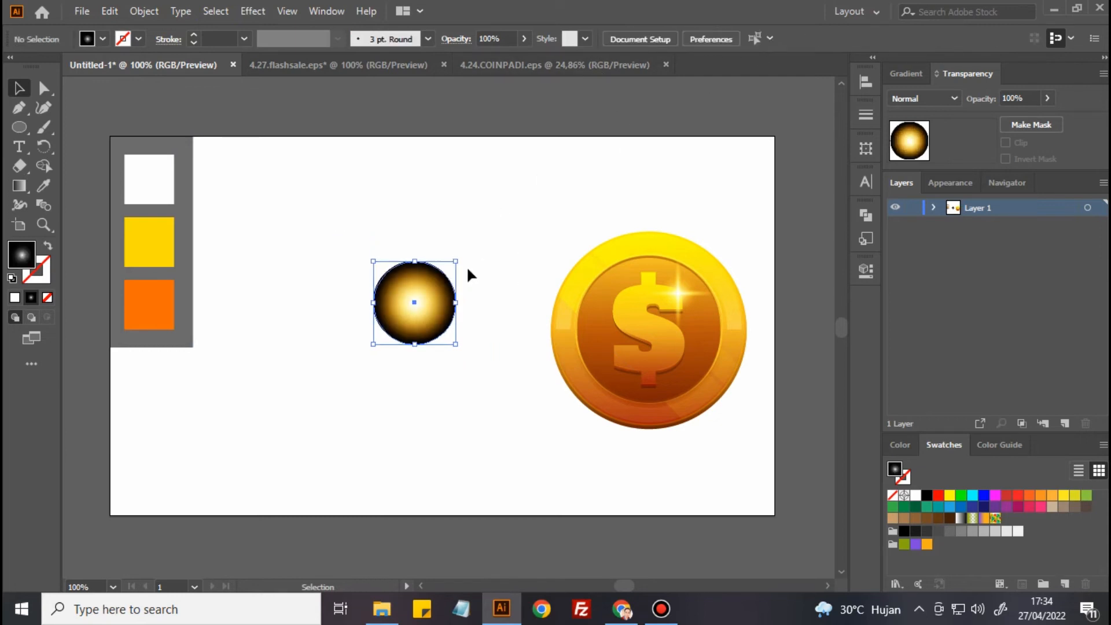
# Squeeze the upper glow group about its centre into a very thin vertical ray that extends above and below the round glow
pyautogui.click(422, 309)
pyautogui.moveTo(456, 302); pyautogui.dragTo(425, 303)
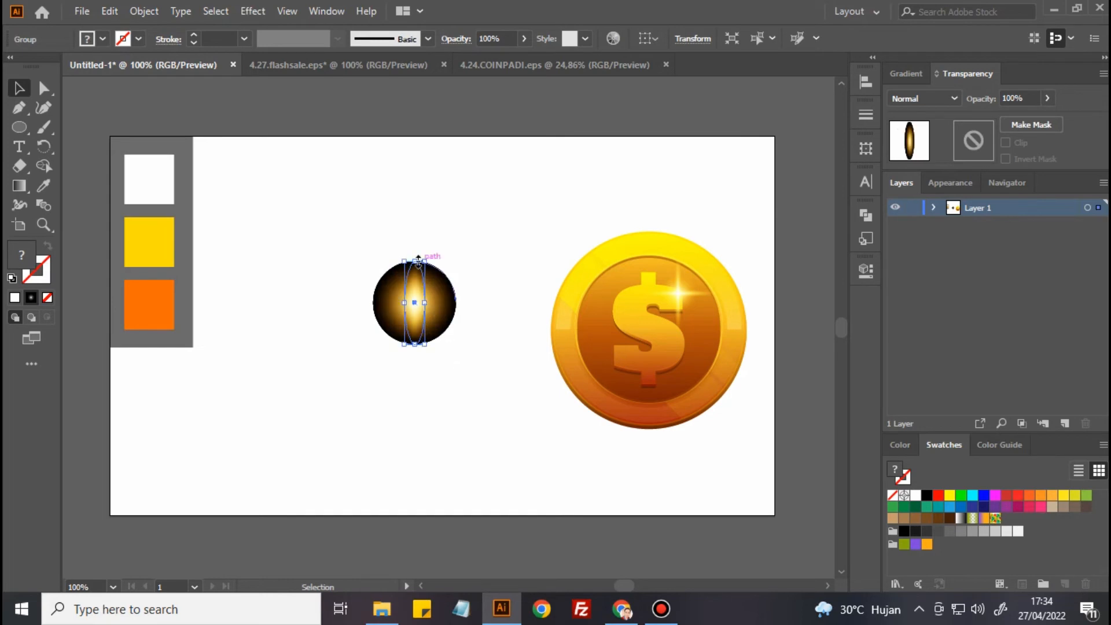
pyautogui.moveTo(415, 261); pyautogui.dragTo(416, 242)
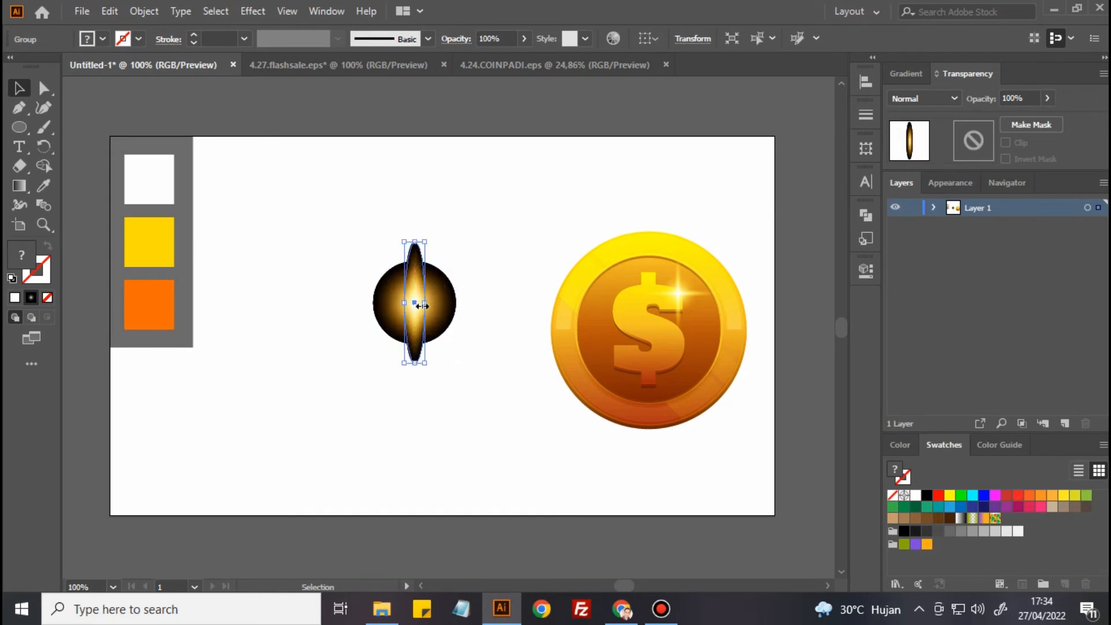
pyautogui.moveTo(425, 303); pyautogui.dragTo(423, 309)
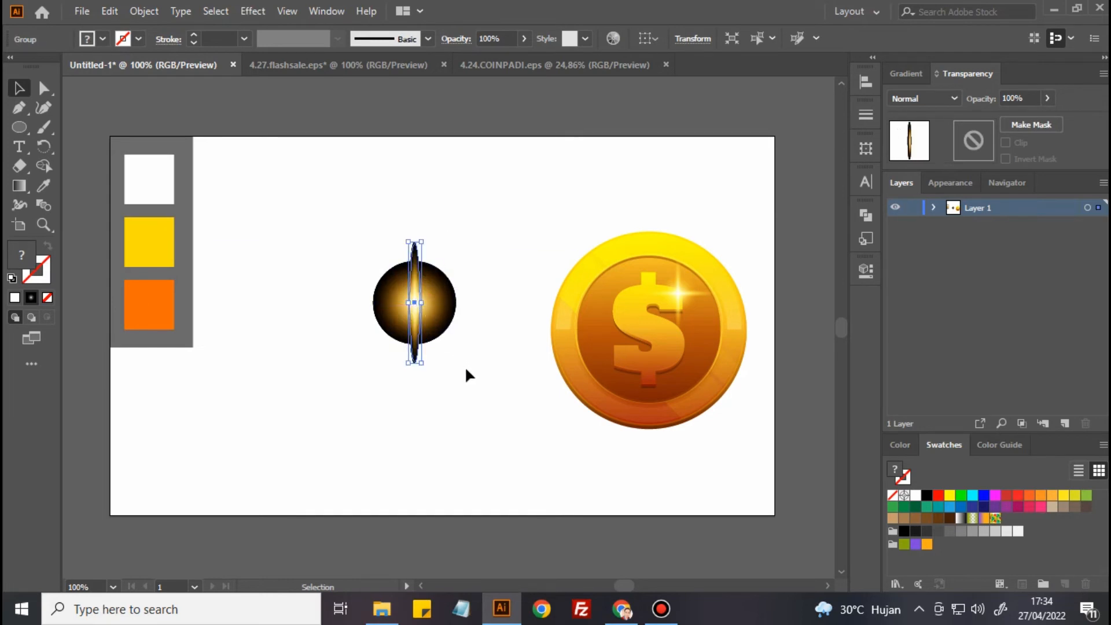
pyautogui.click(467, 375)
# Copy the thin vertical ray and paste the duplicate in front of it
pyautogui.click(415, 353)
pyautogui.click(142, 11)
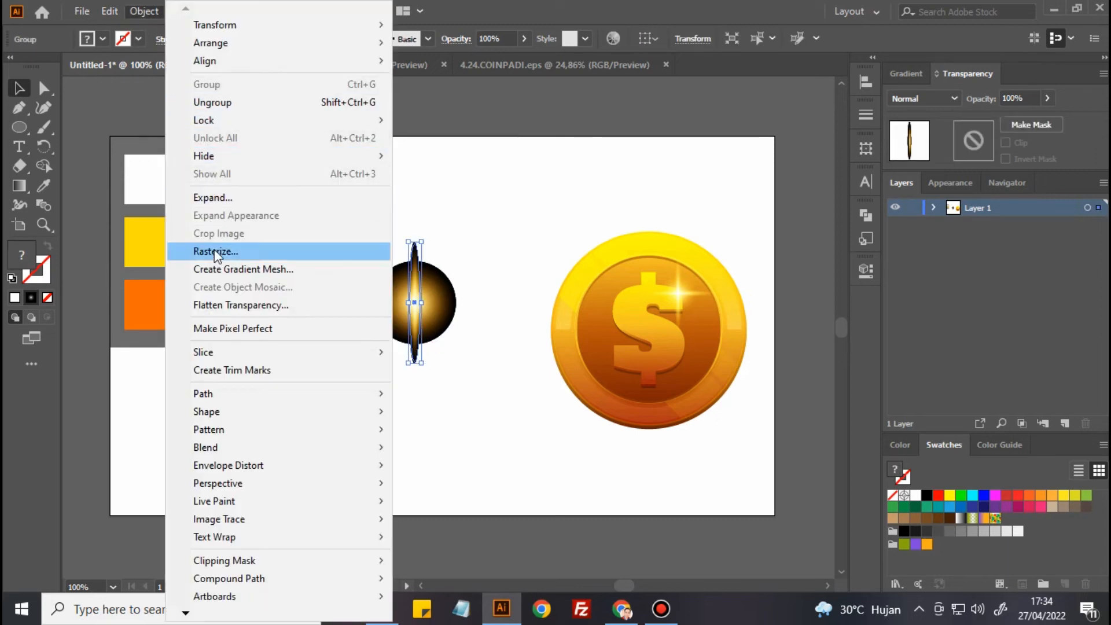
pyautogui.moveTo(109, 11)
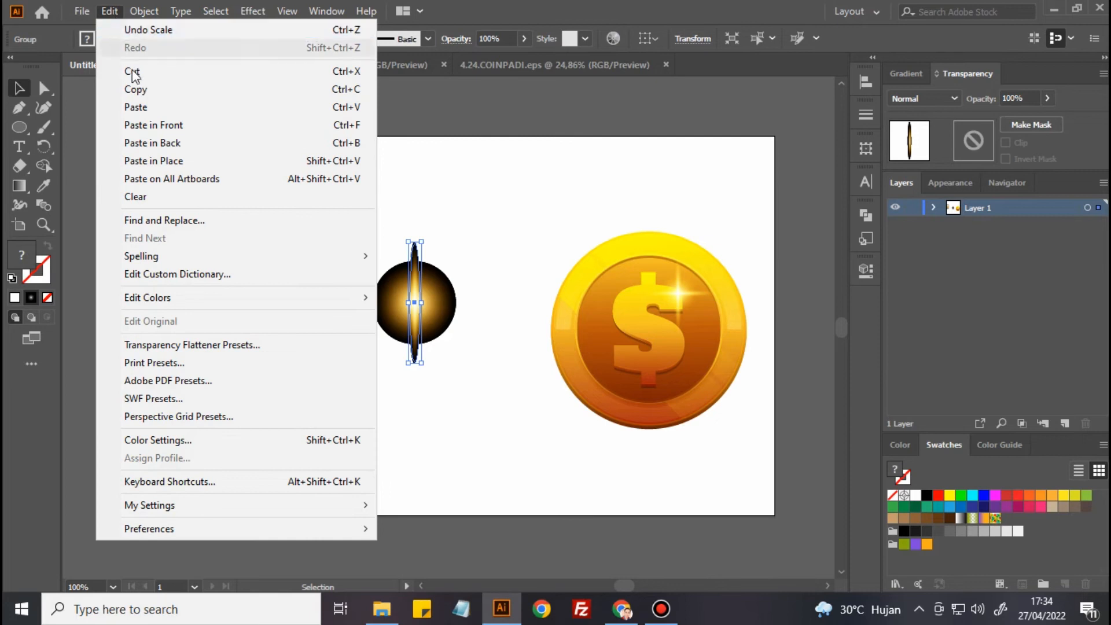
pyautogui.click(142, 92)
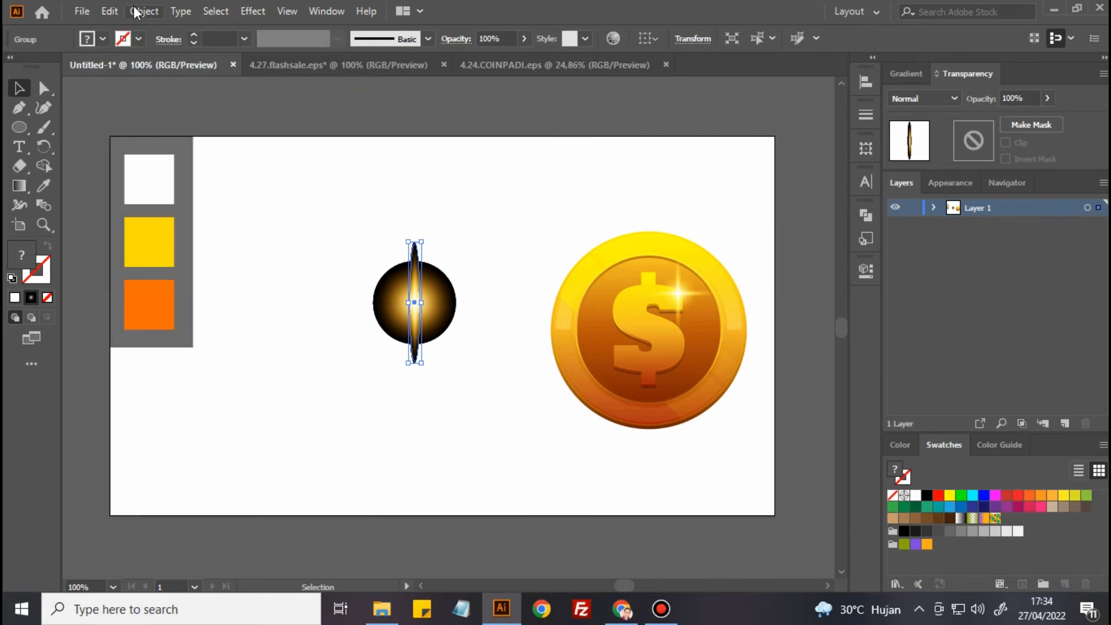
pyautogui.click(114, 10)
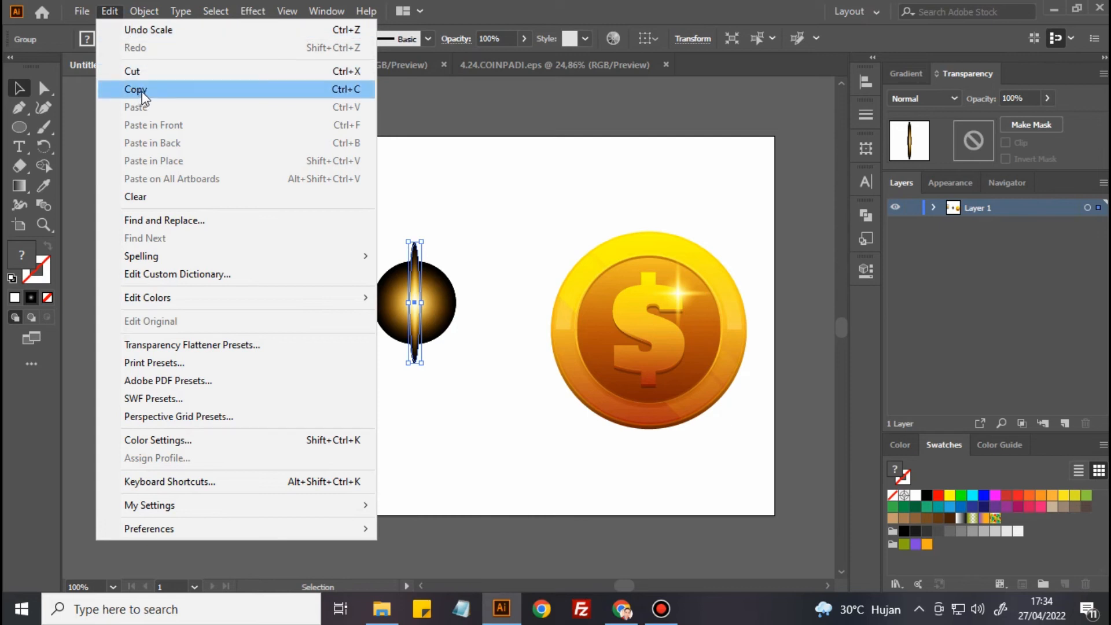
pyautogui.click(143, 91)
pyautogui.click(109, 11)
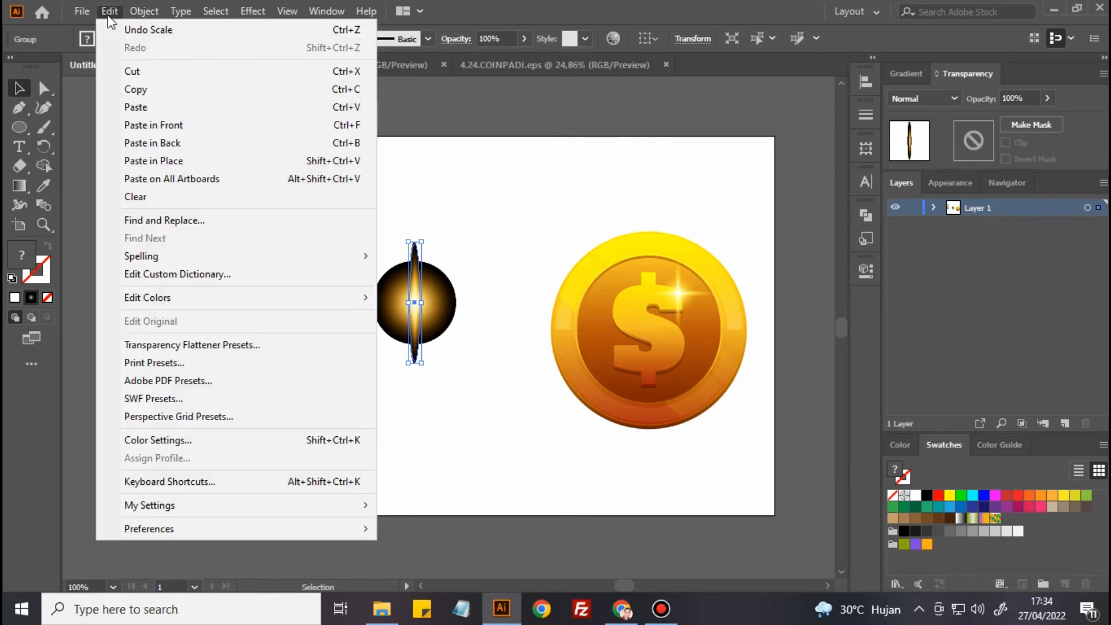
pyautogui.click(148, 126)
pyautogui.click(293, 278)
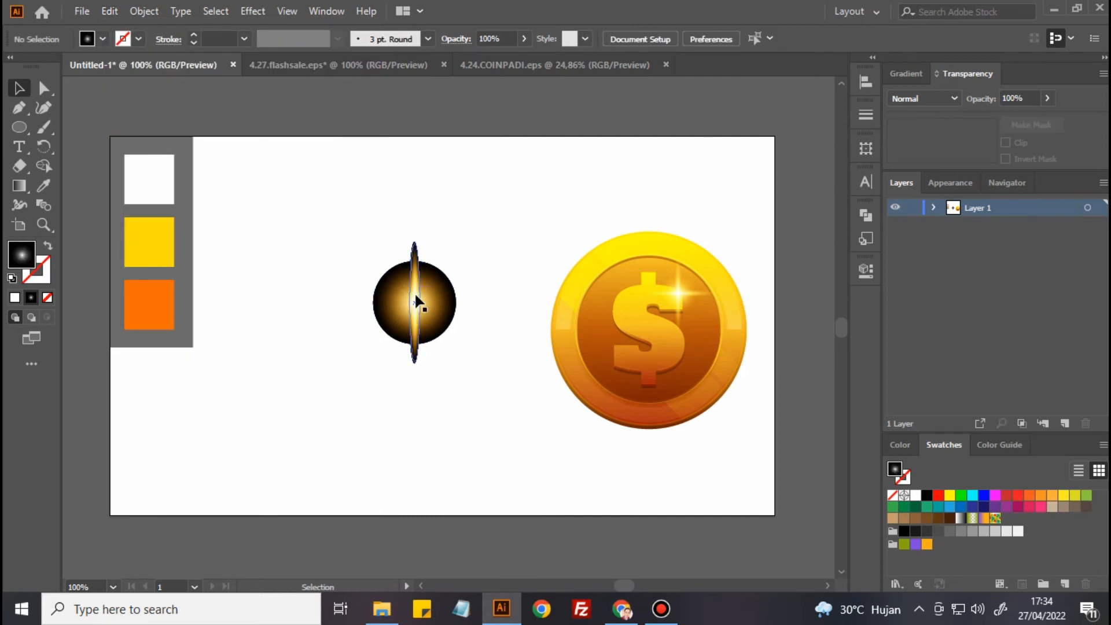
# Rotate the pasted ray 90° to horizontal so the two rays form a cross over the round glow
pyautogui.click(414, 291)
pyautogui.moveTo(427, 235); pyautogui.dragTo(480, 318)
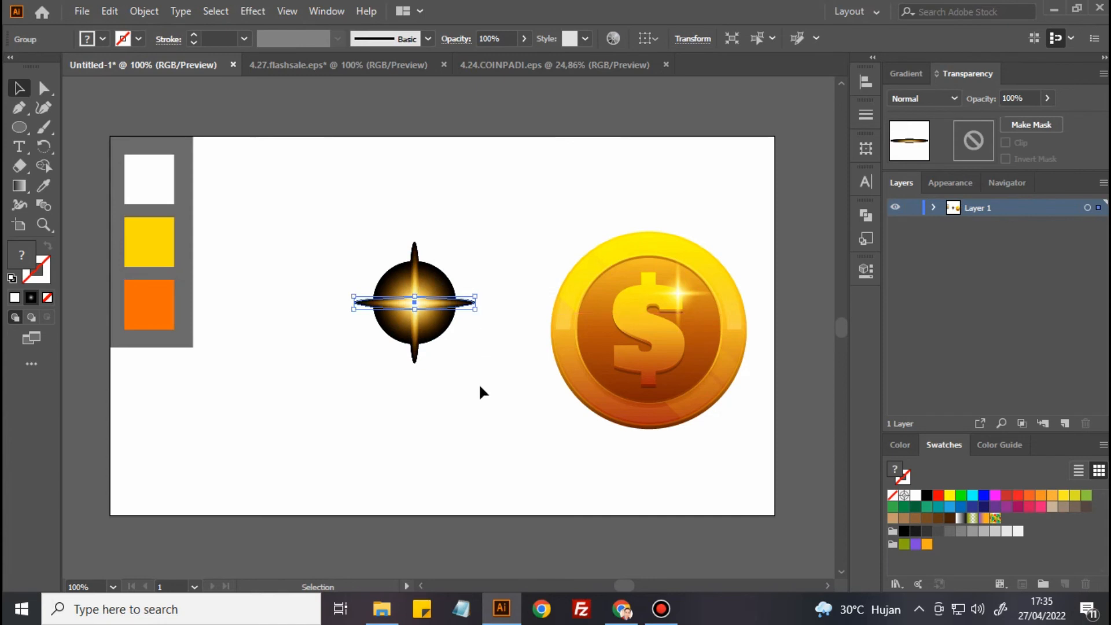
pyautogui.click(479, 385)
# Group the round glow with both rays and scale the flare down proportionally about its centre to a little over half its size
pyautogui.moveTo(326, 206); pyautogui.dragTo(484, 389)
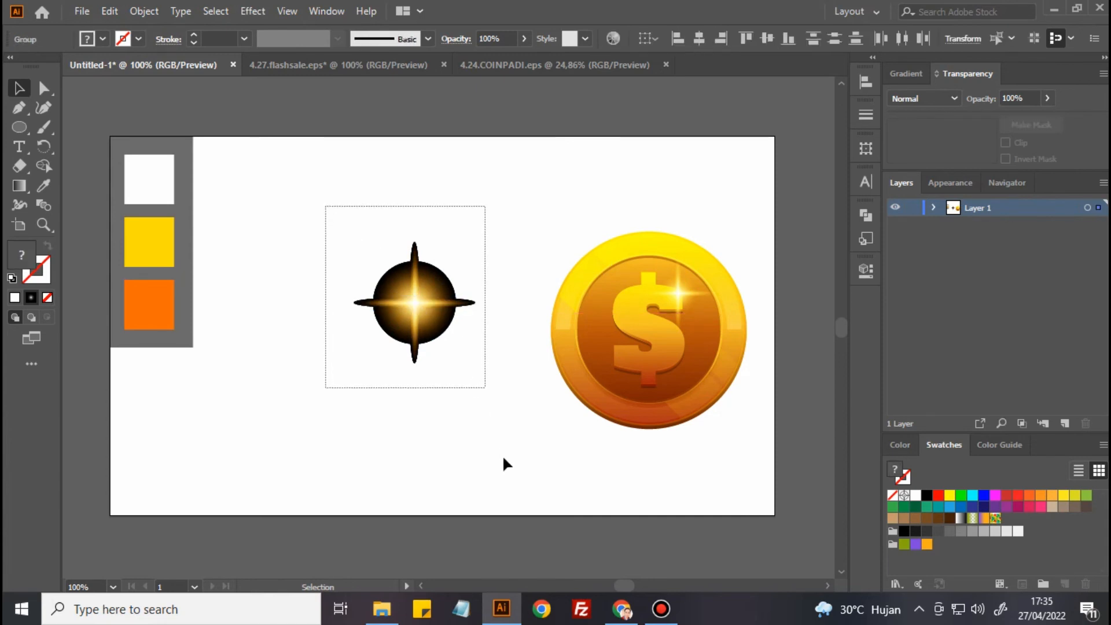
pyautogui.click(143, 12)
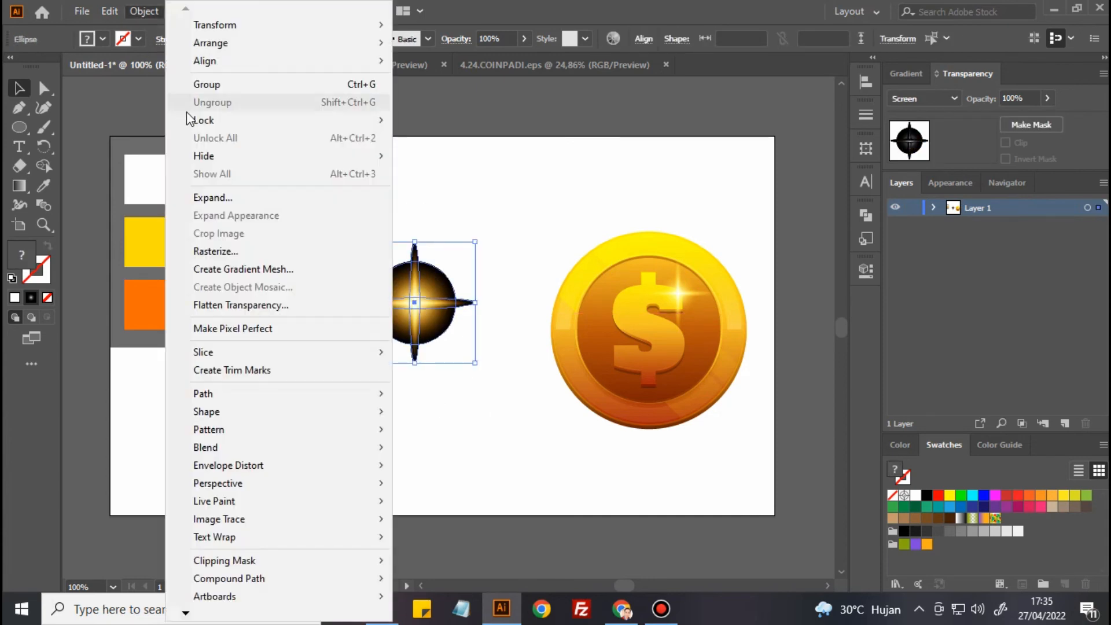
pyautogui.click(214, 82)
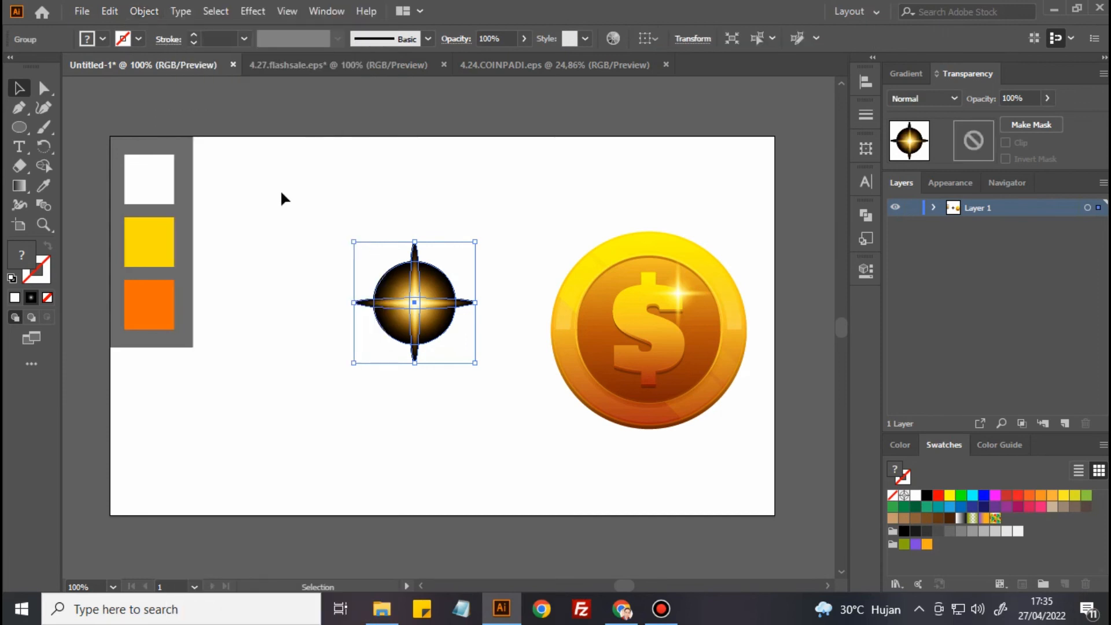
pyautogui.click(425, 366)
pyautogui.click(391, 270)
pyautogui.moveTo(475, 240); pyautogui.dragTo(449, 268)
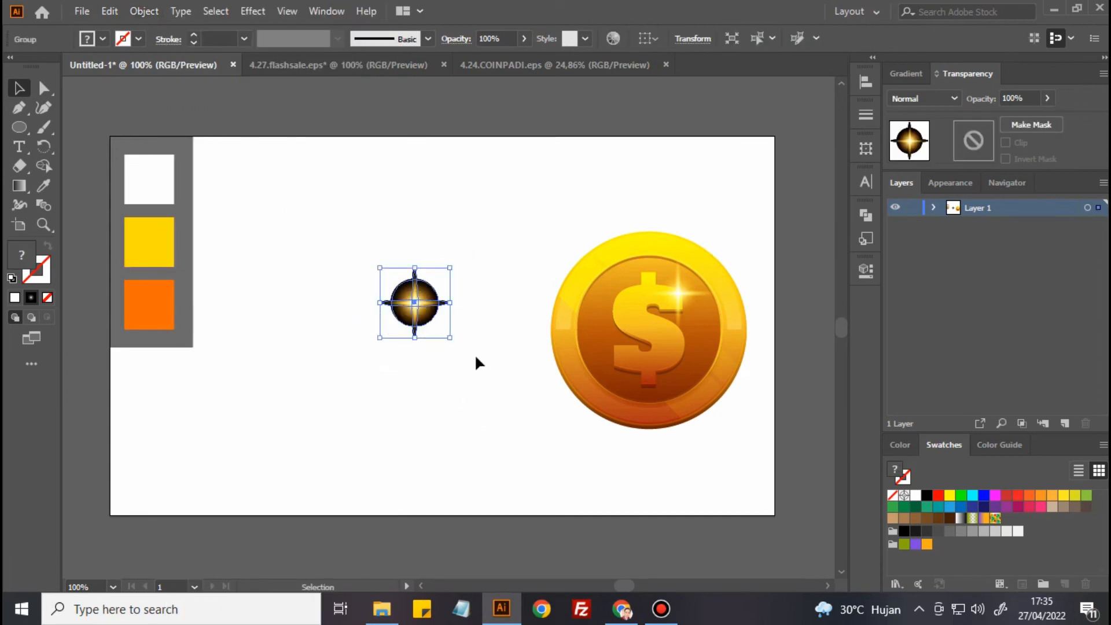
# Move the grouped flare from the blank artboard onto the coin, at the lower left of the dollar sign
pyautogui.click(476, 358)
pyautogui.moveTo(417, 307); pyautogui.dragTo(615, 366)
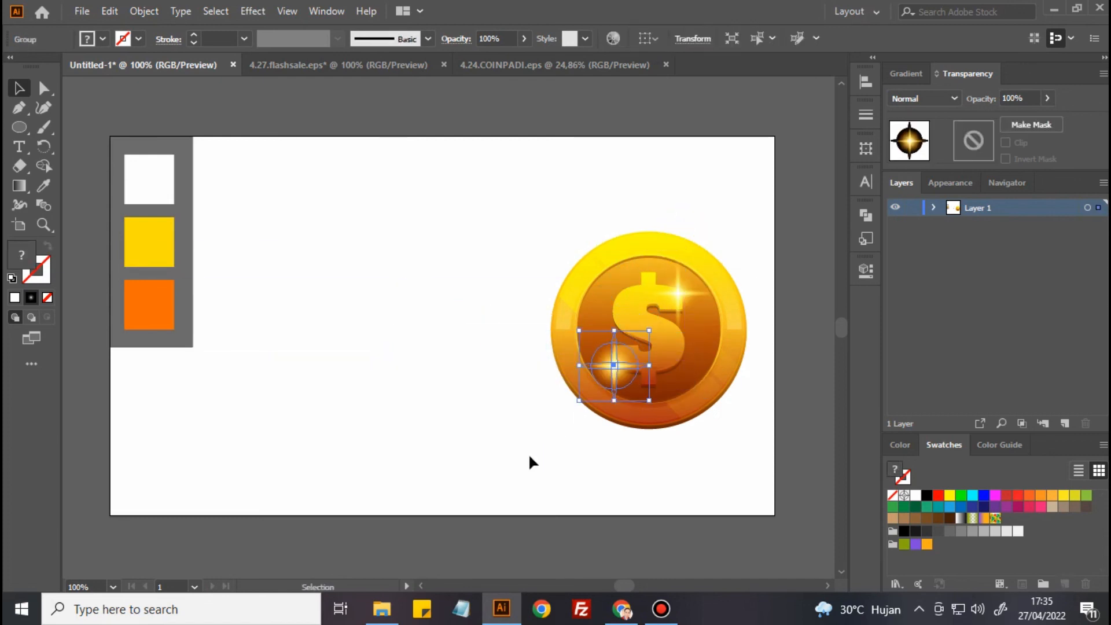
pyautogui.click(537, 475)
pyautogui.moveTo(561, 488); pyautogui.dragTo(436, 476)
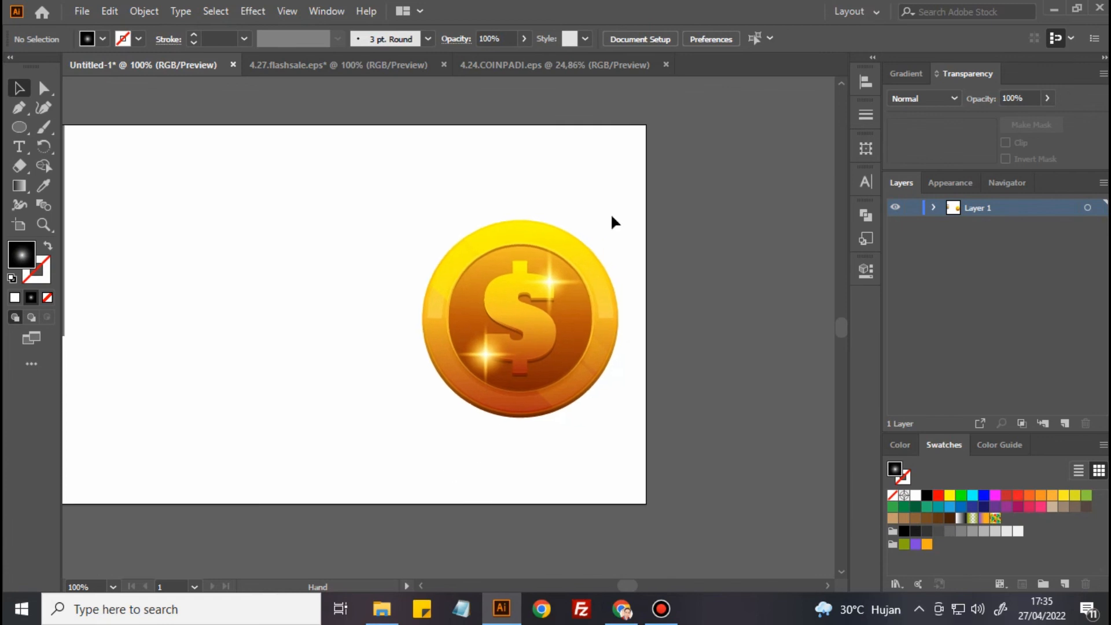
# Leave isolation mode in the 4.24.COINPADI.eps document and copy the flare from the coin's upper rim to the lower left of the dollar sign
pyautogui.click(562, 62)
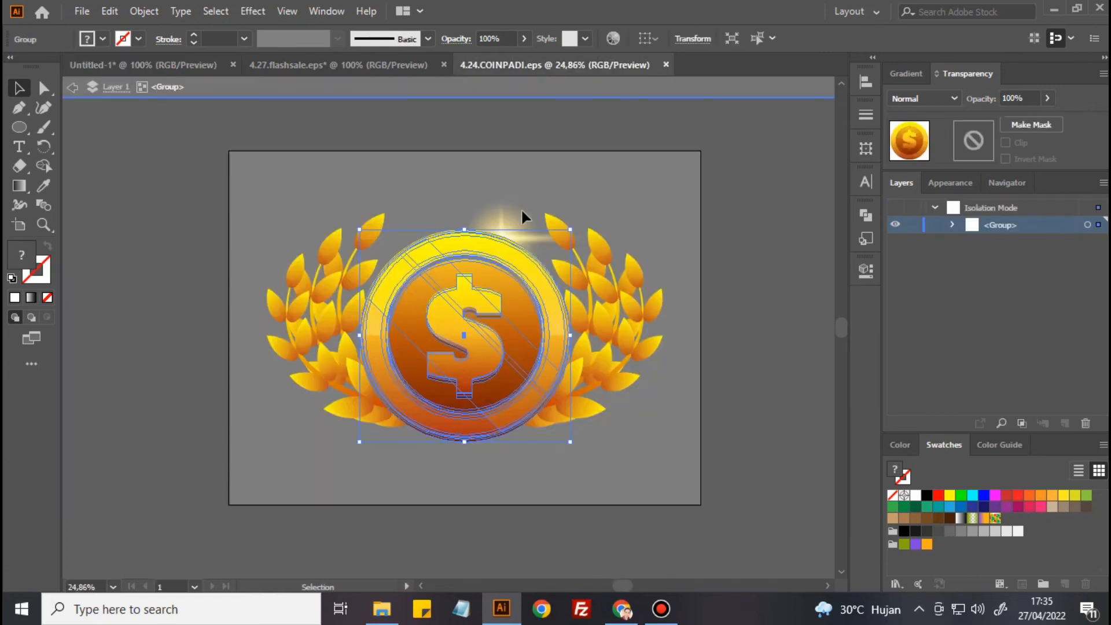
pyautogui.click(765, 300)
pyautogui.doubleClick(765, 300)
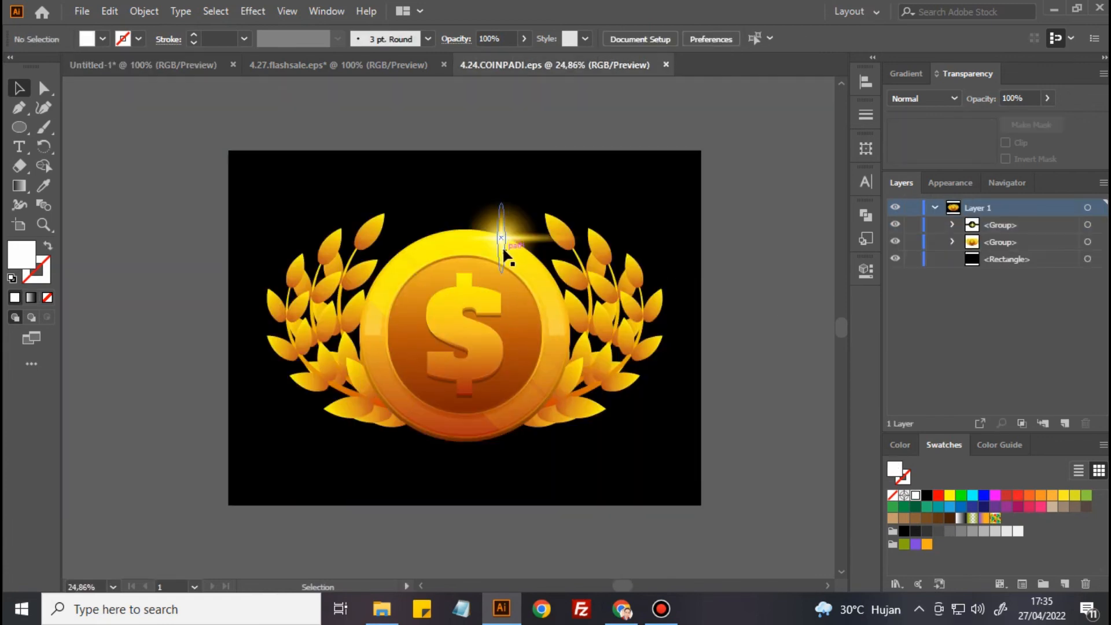
pyautogui.moveTo(503, 245); pyautogui.dragTo(432, 370)
pyautogui.click(810, 338)
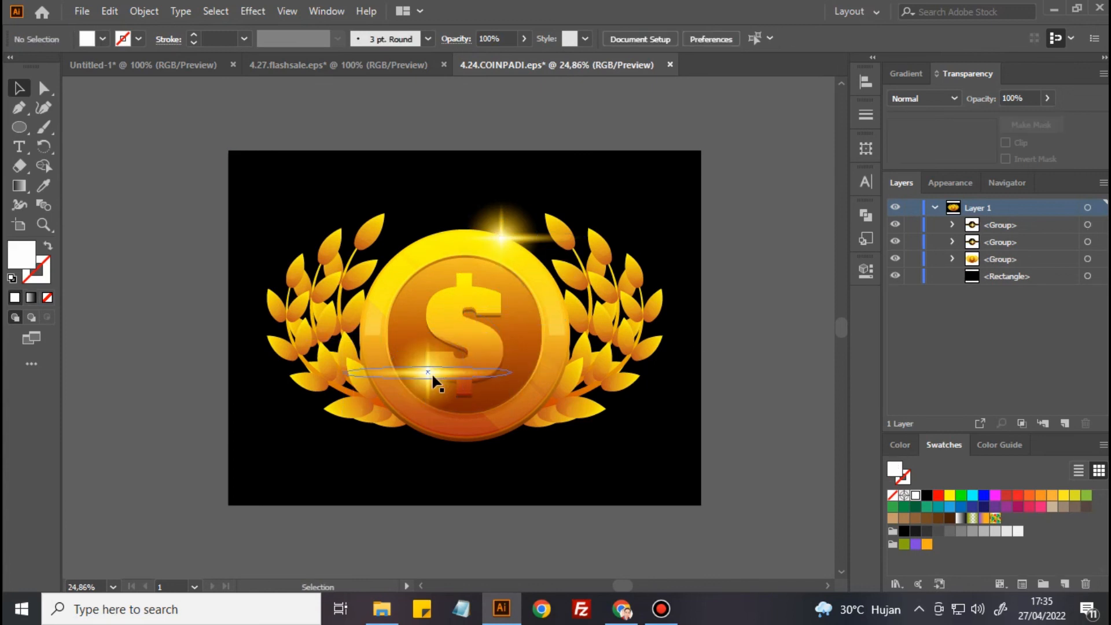
# Copy the lower-left flare to the coin's right rim and shrink the copy proportionally about its centre to about a third of its size
pyautogui.moveTo(438, 382); pyautogui.dragTo(575, 358)
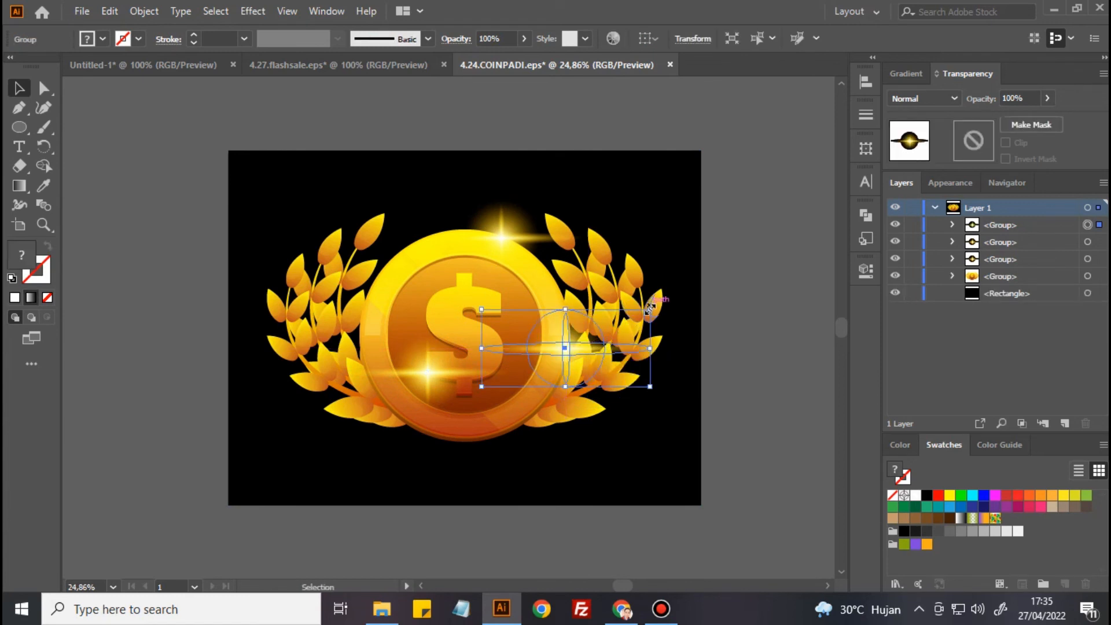
pyautogui.moveTo(650, 307); pyautogui.dragTo(591, 336)
pyautogui.click(754, 336)
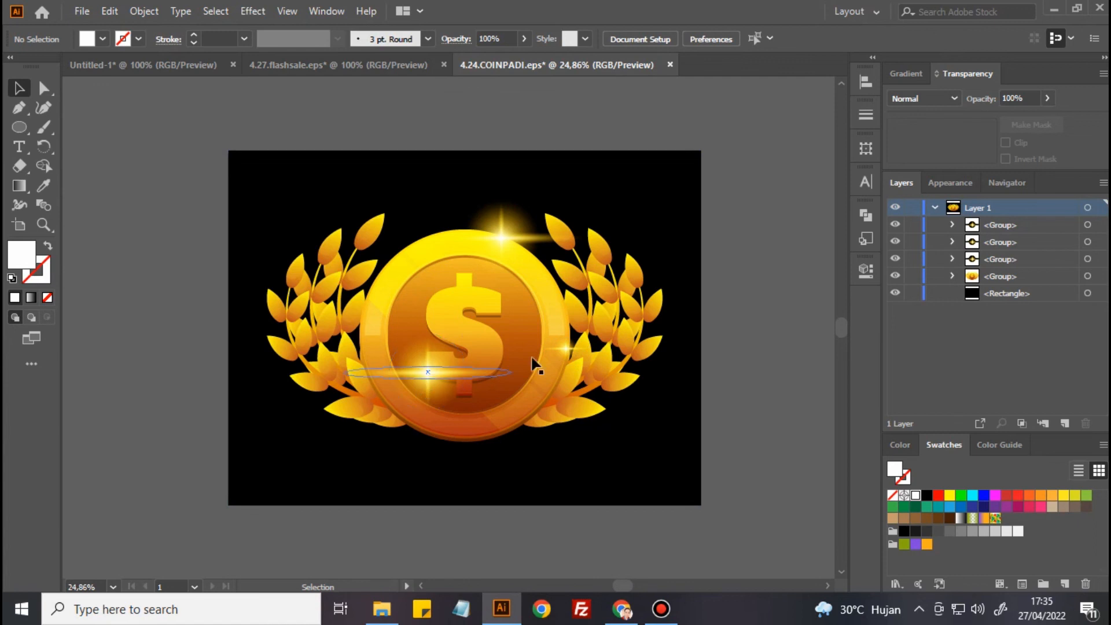
pyautogui.click(449, 380)
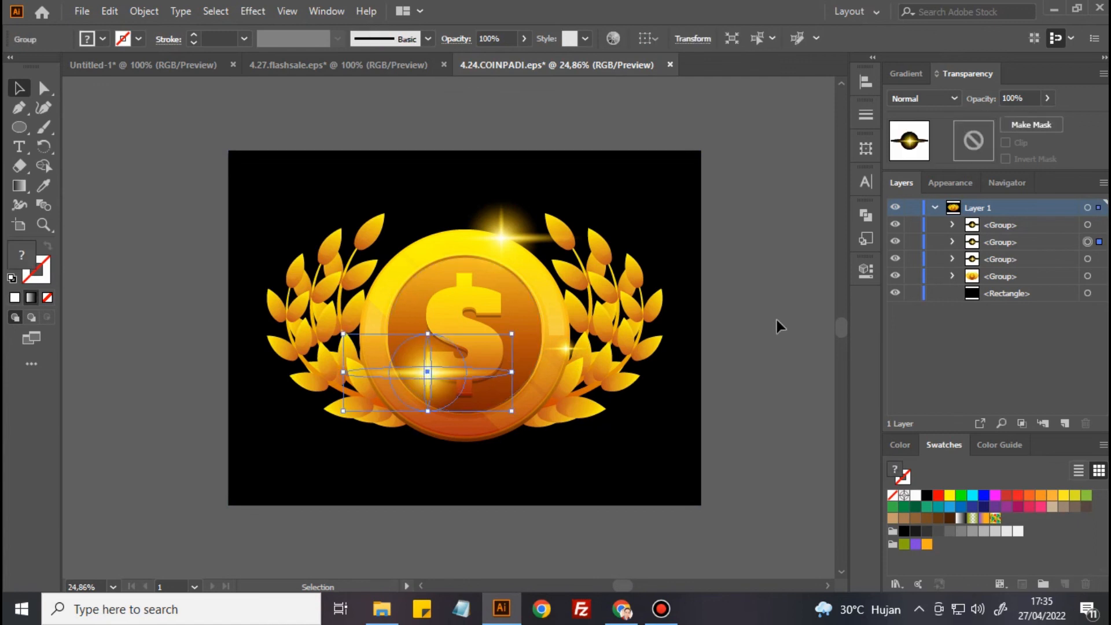
pyautogui.click(783, 335)
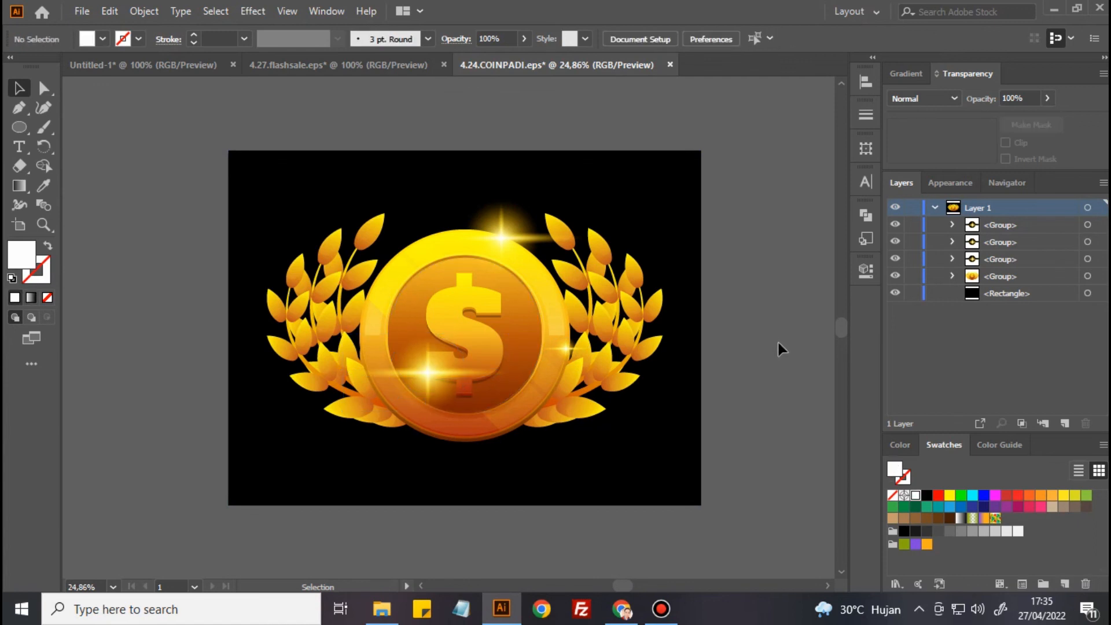